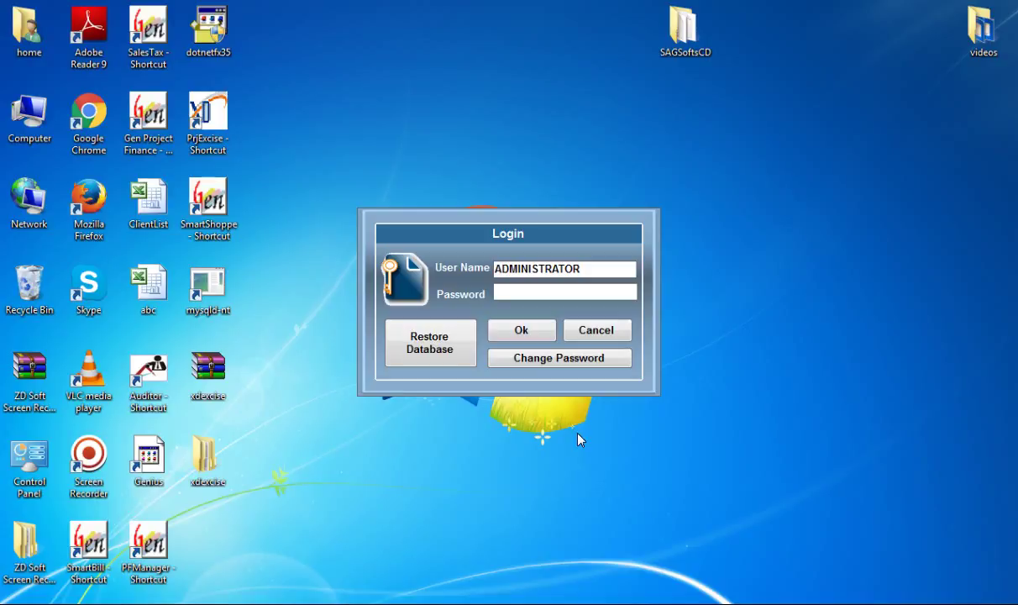
Log in as ADMINISTRATOR by entering the account password
click(549, 293)
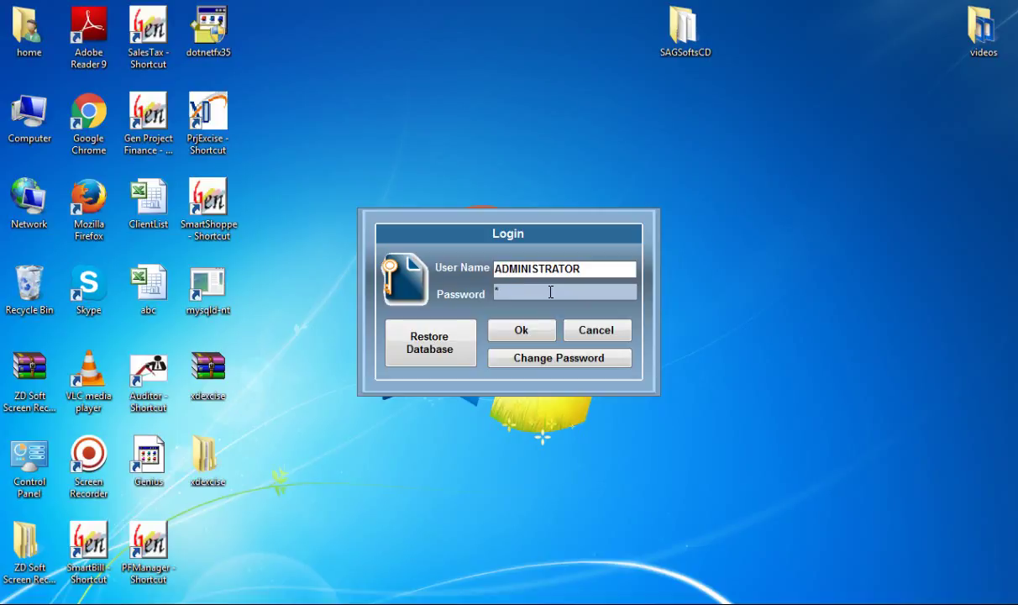
text(*****)
click(518, 336)
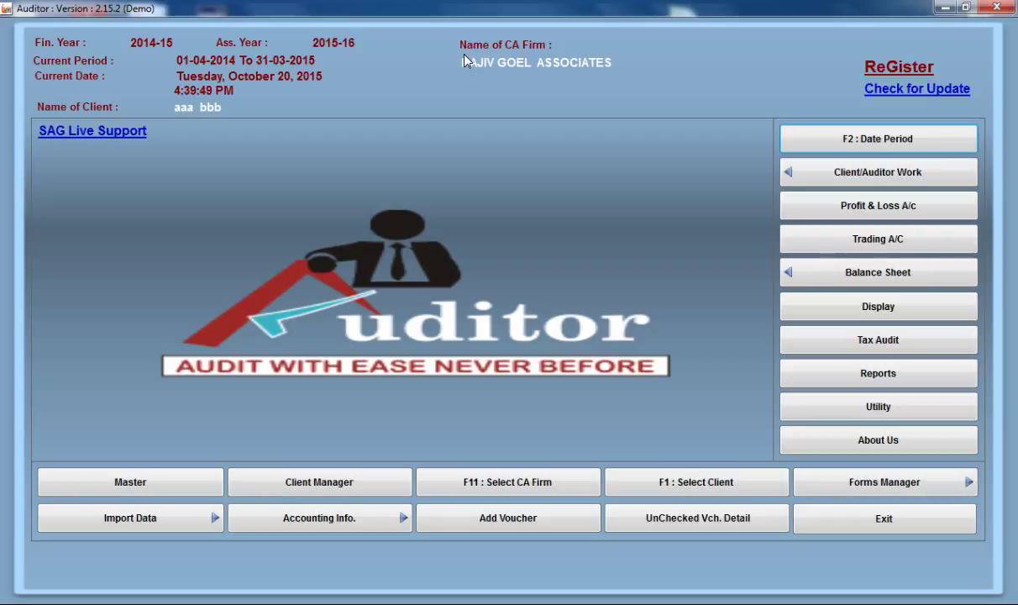
Examine the blank form for creating a CA firm, including the firm status choices, and return to the Master List without saving
click(139, 490)
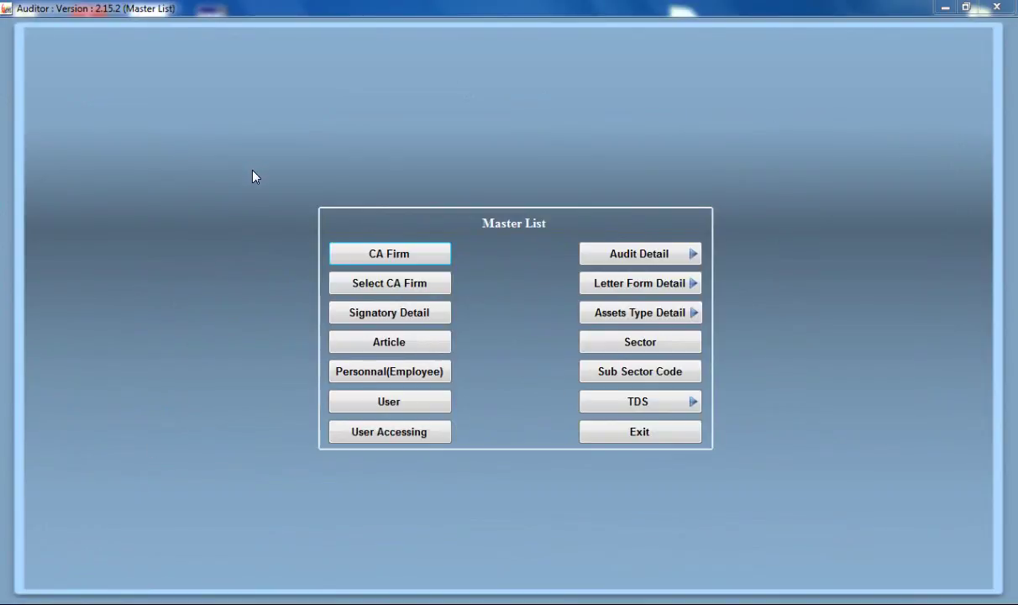
click(353, 257)
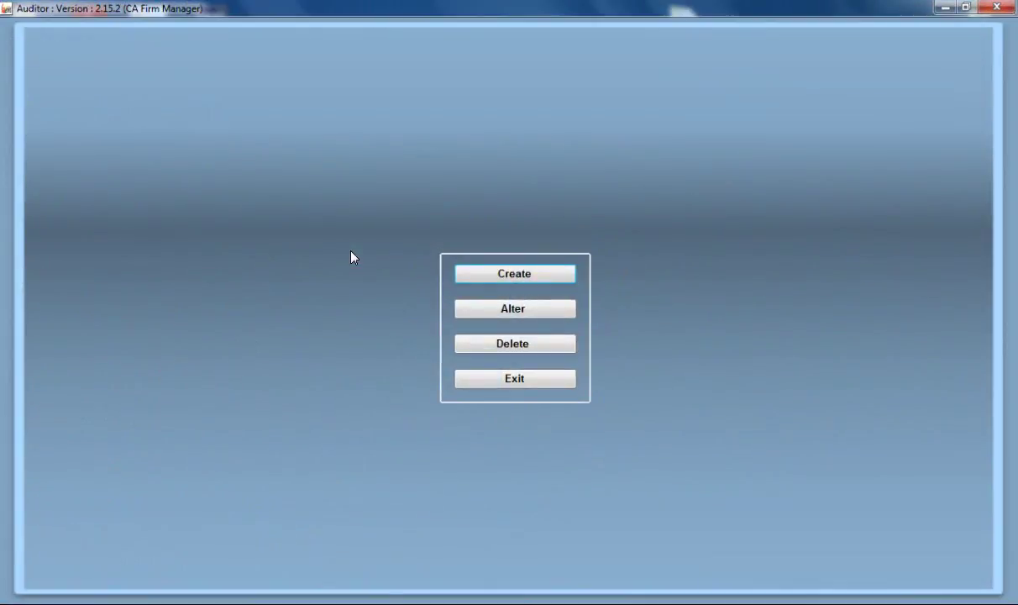
click(466, 277)
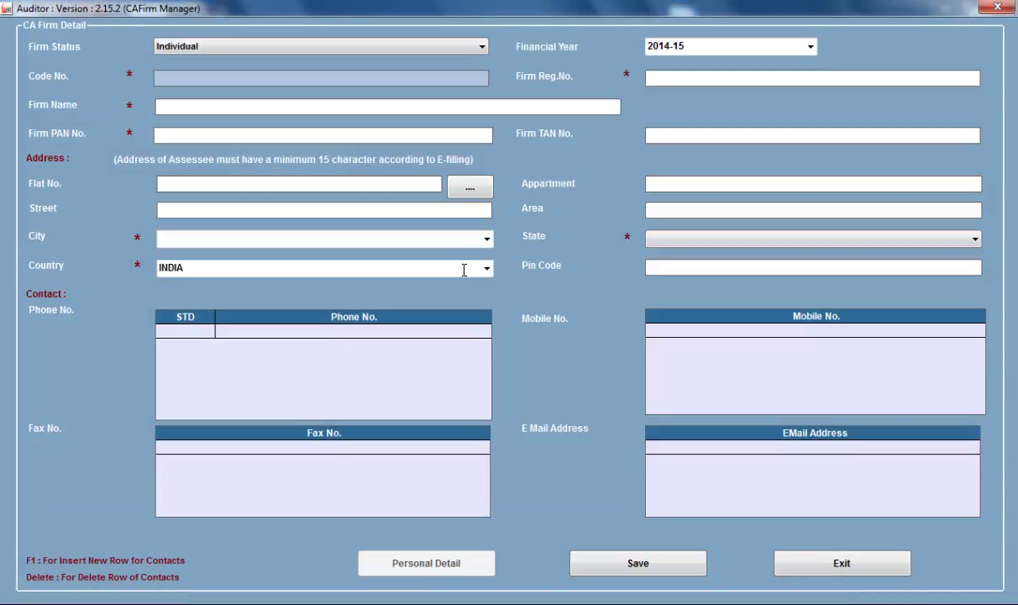
click(472, 48)
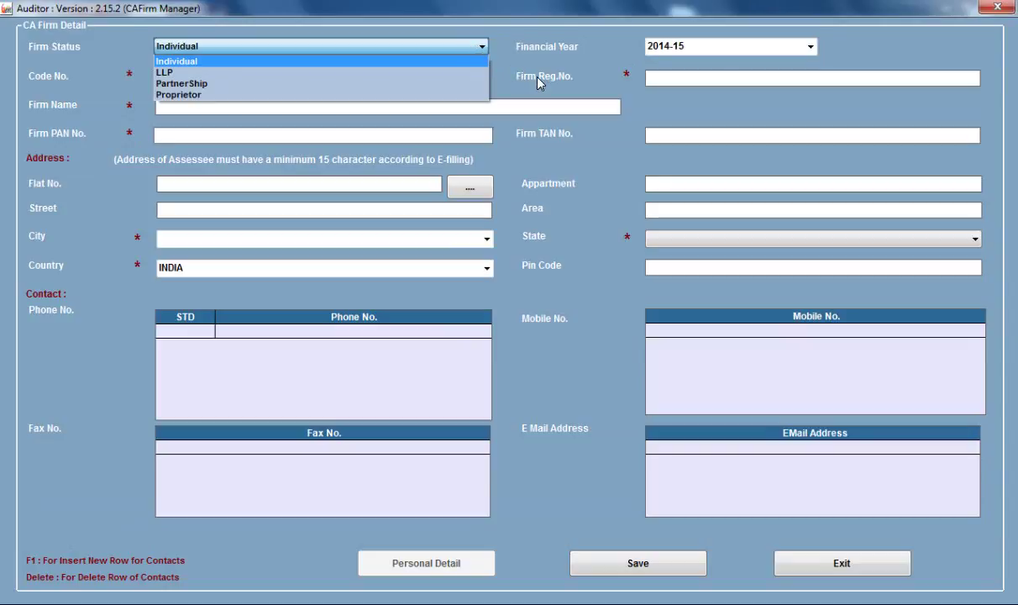
click(703, 81)
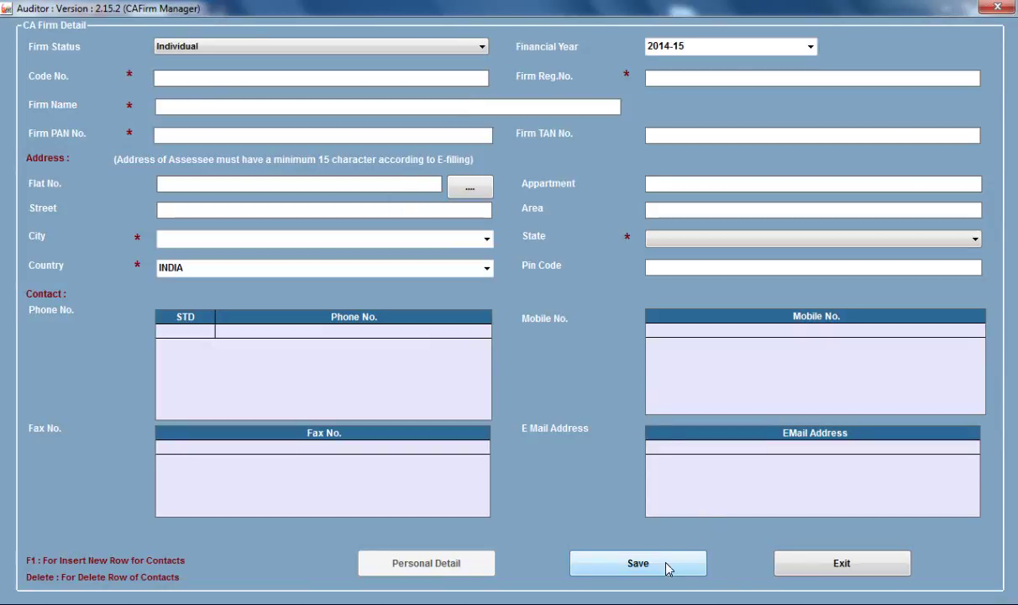
click(806, 575)
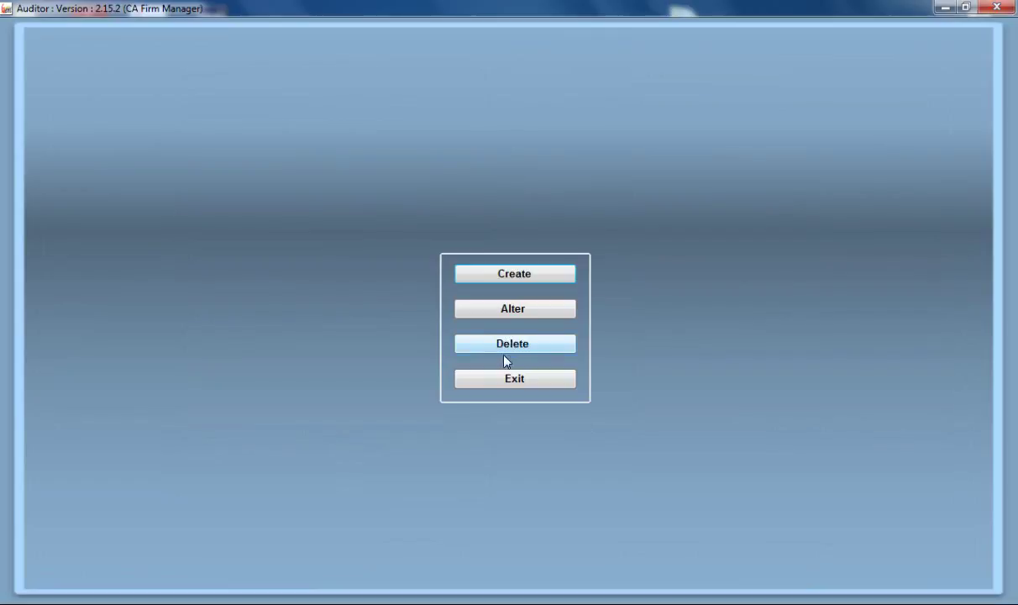
click(506, 380)
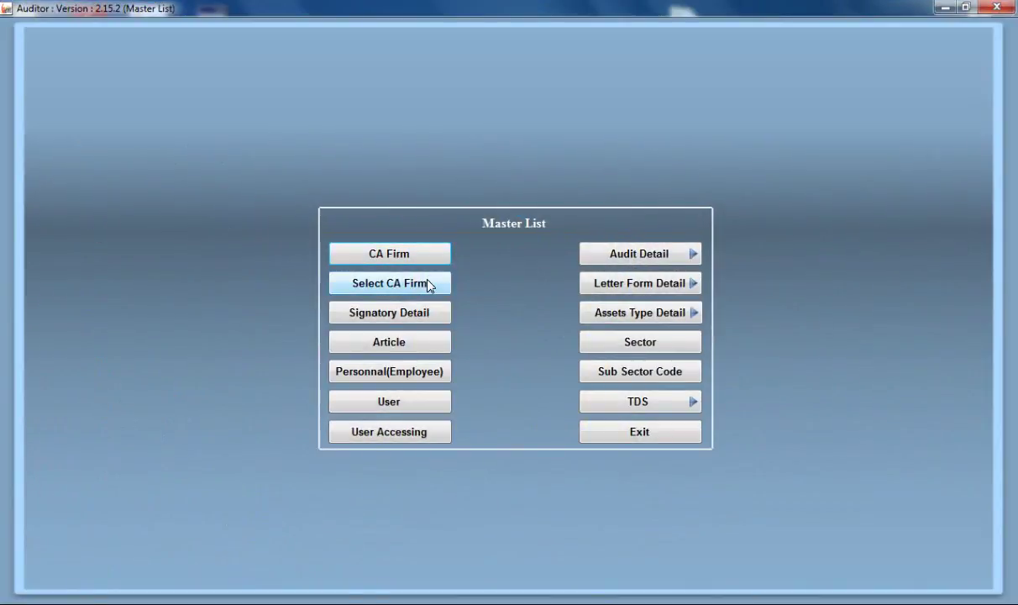
Select the existing CA firm with code 00001 for financial year 2014-15 and proceed with it
click(427, 284)
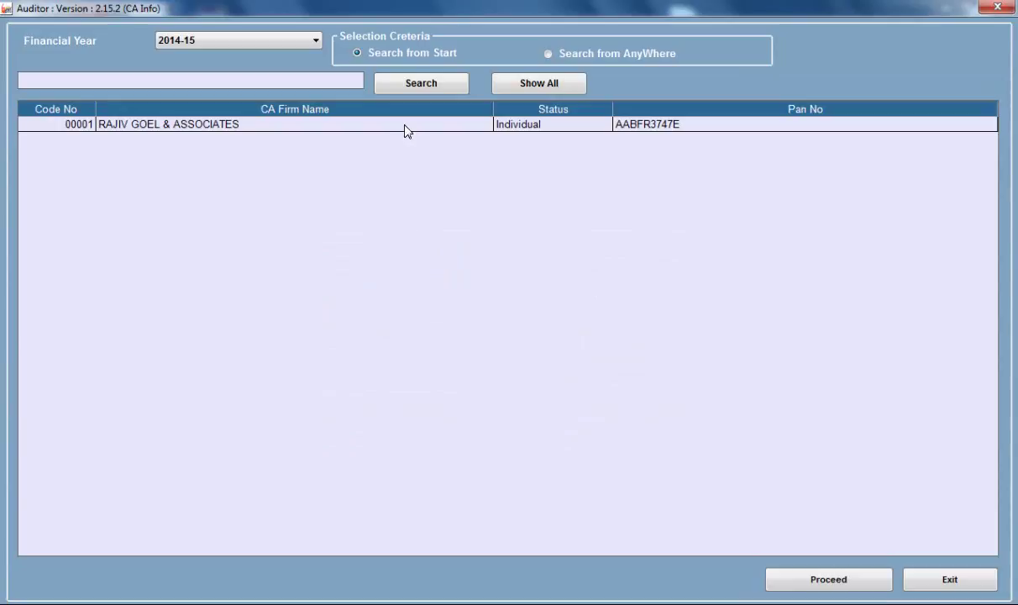
click(404, 130)
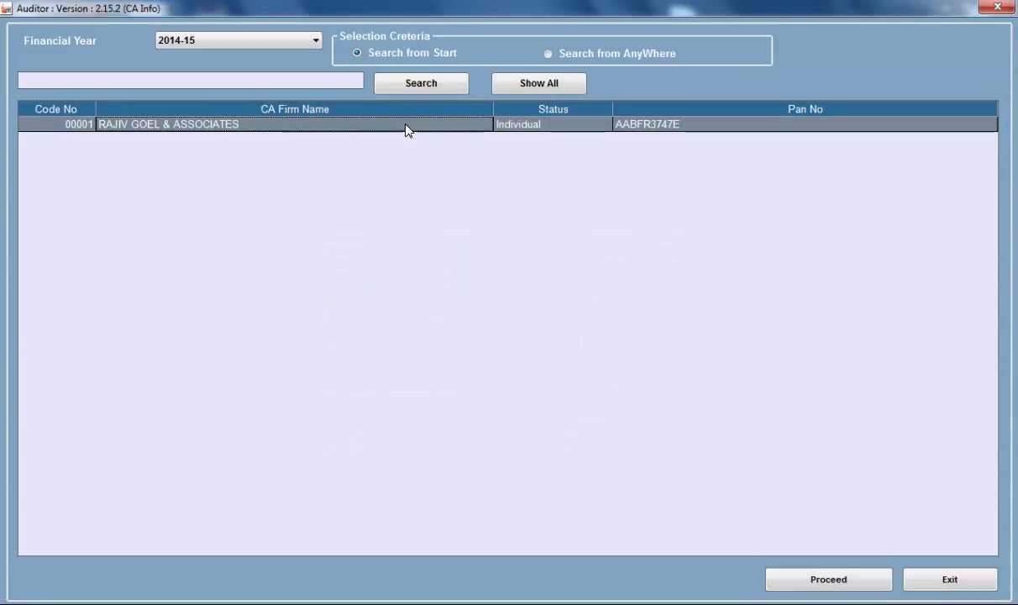
click(820, 581)
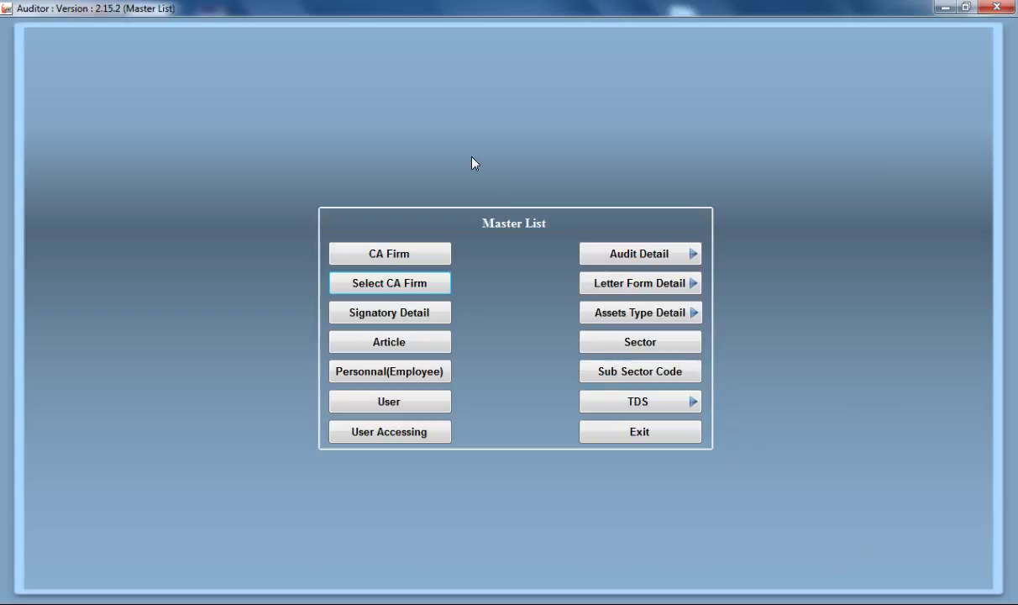
Try to open the form for creating an article, dismiss the notice and return to the Master List
click(414, 343)
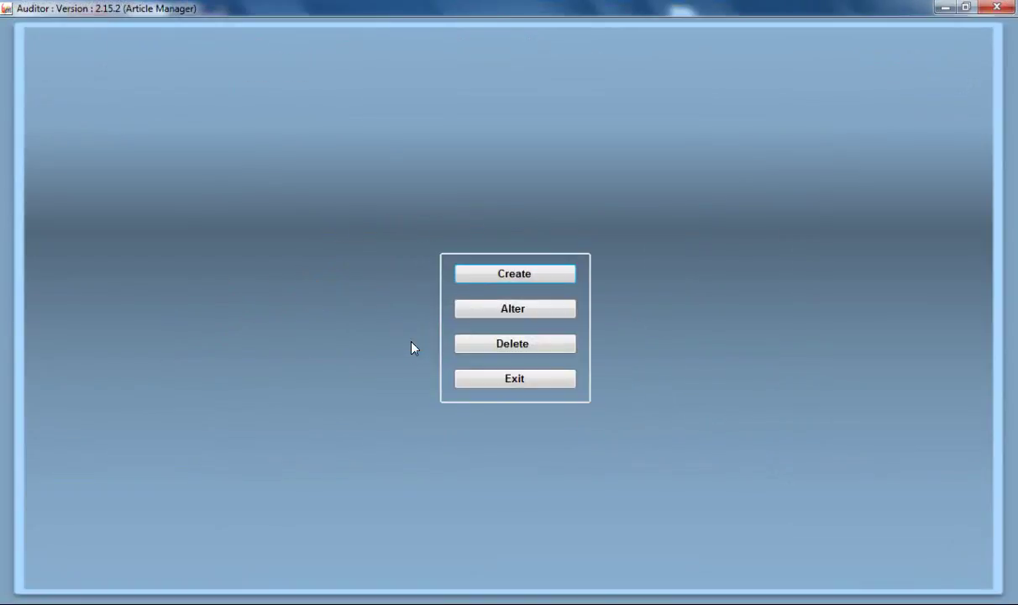
click(485, 279)
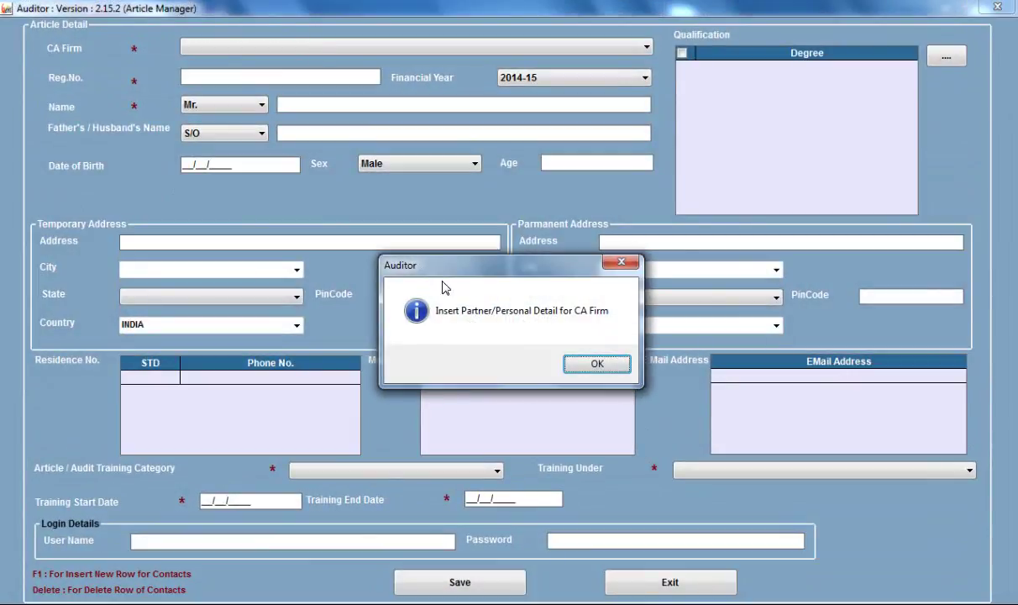
click(577, 364)
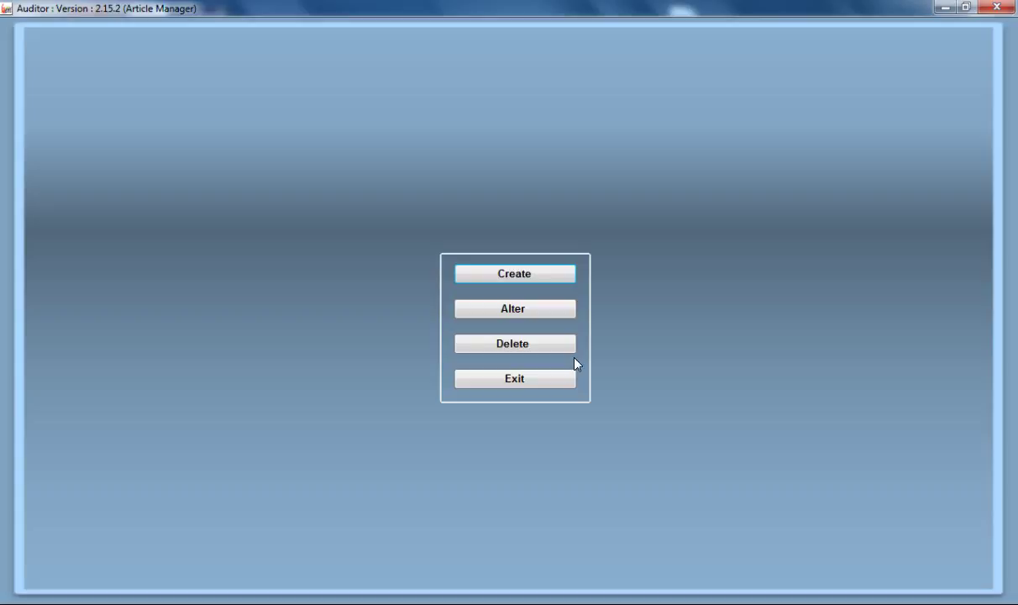
click(535, 379)
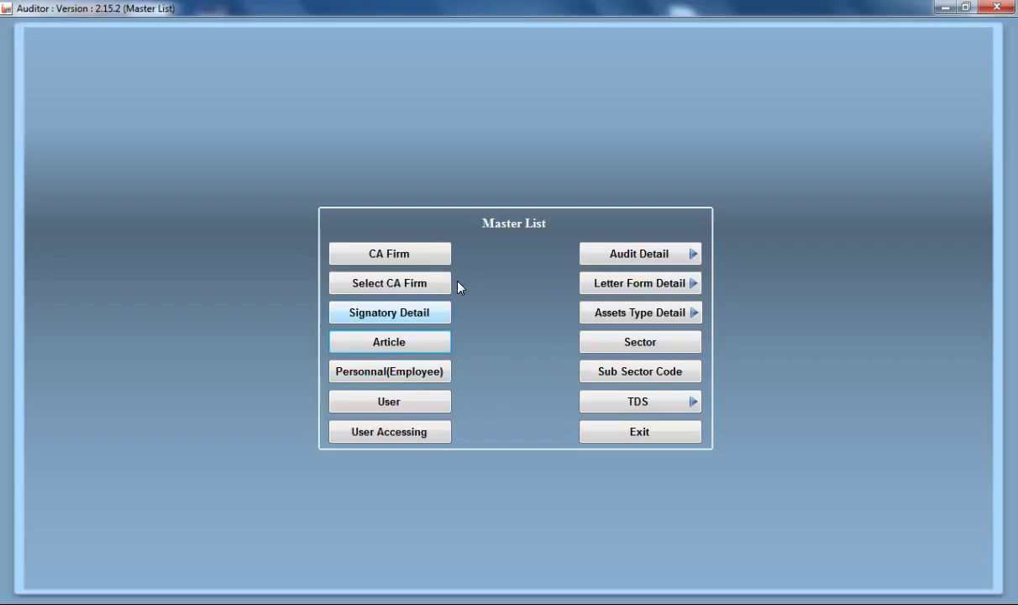
View the Audit Services list under Audit Detail and close it
click(614, 257)
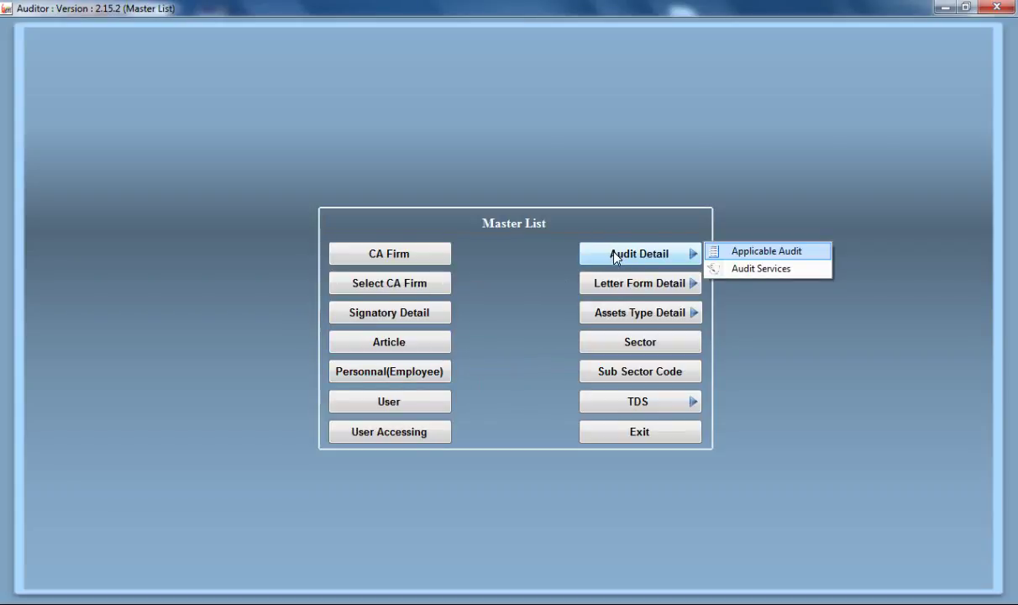
click(733, 269)
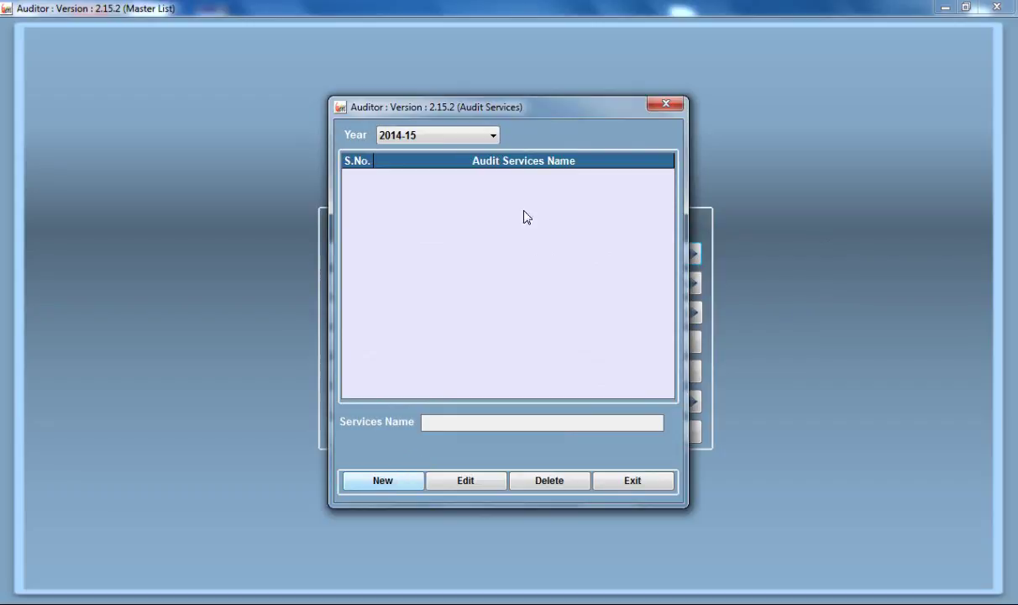
click(669, 105)
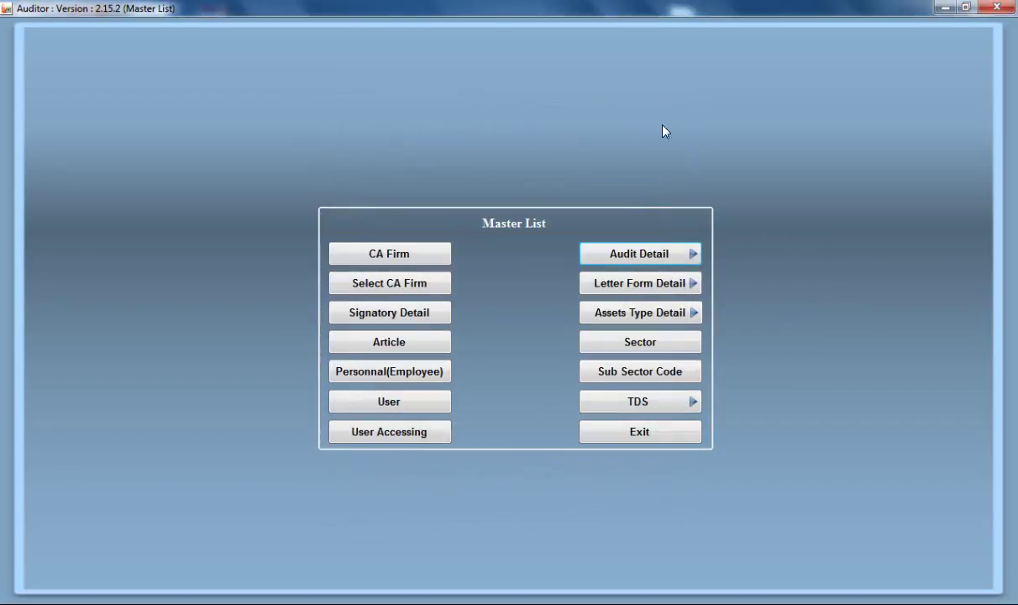
Review the options under Letter Form Detail and Assets Type Detail, and leave the Master List
click(648, 282)
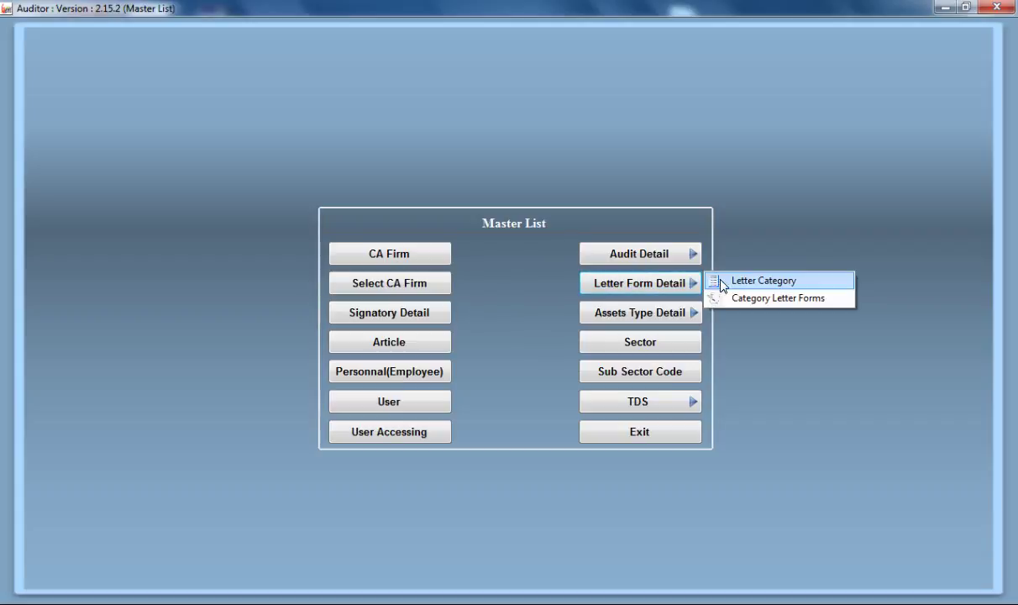
click(743, 316)
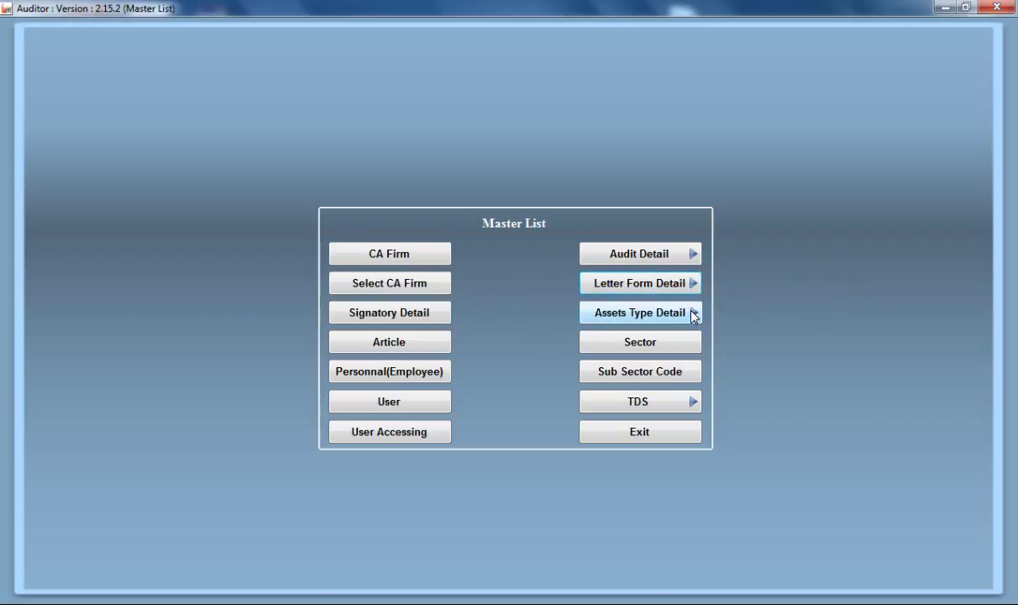
click(694, 313)
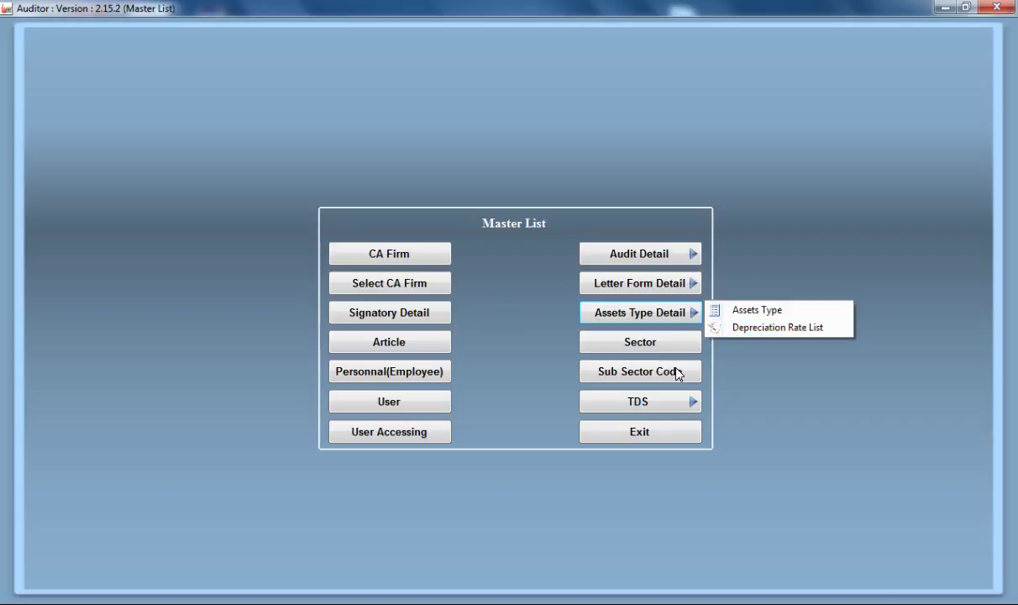
click(674, 438)
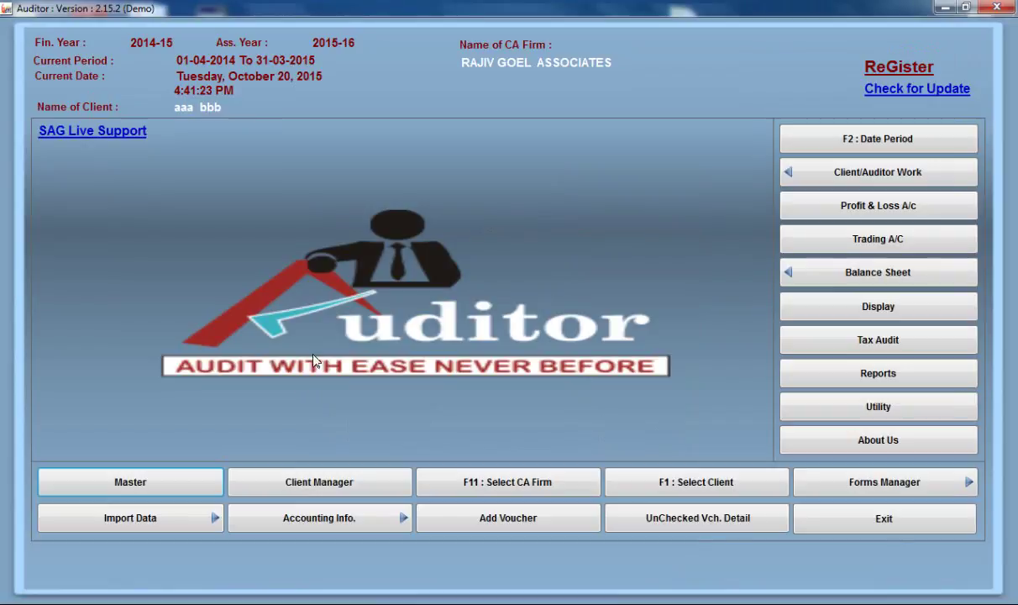
View the blank form for creating a client in Client Manager and return to the main screen without saving
click(286, 489)
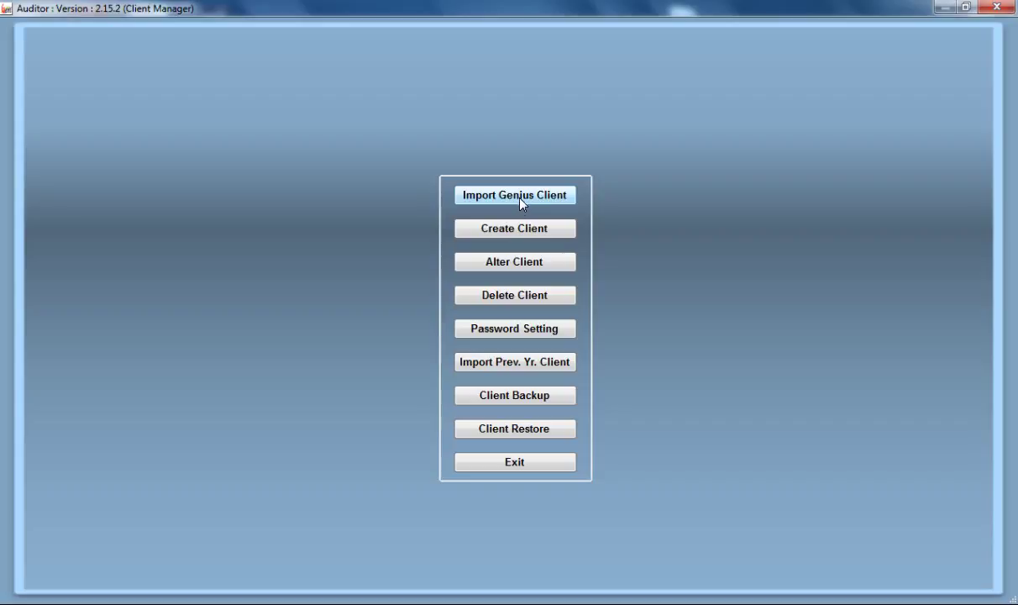
click(515, 229)
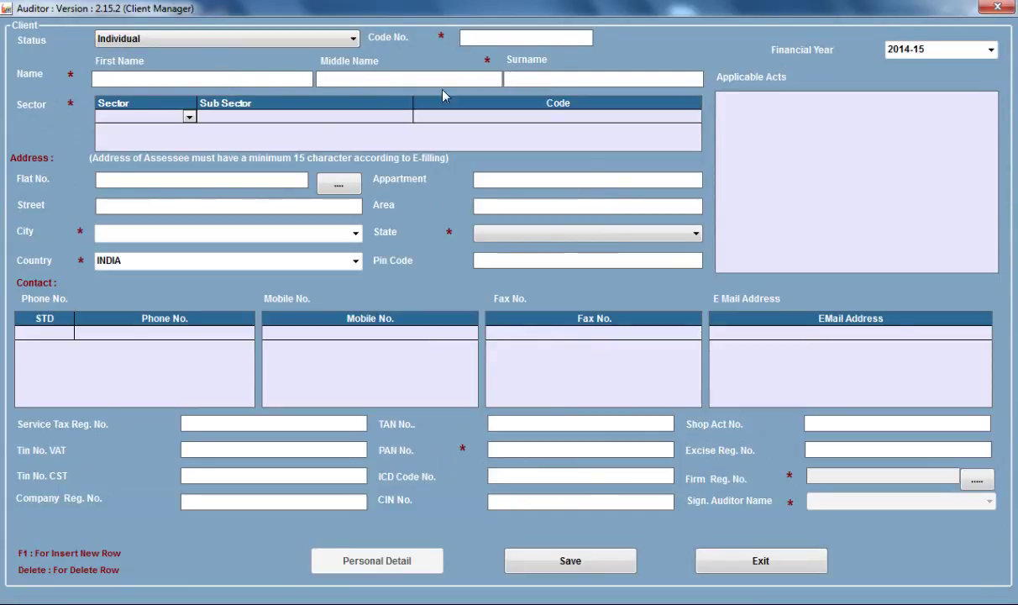
click(746, 570)
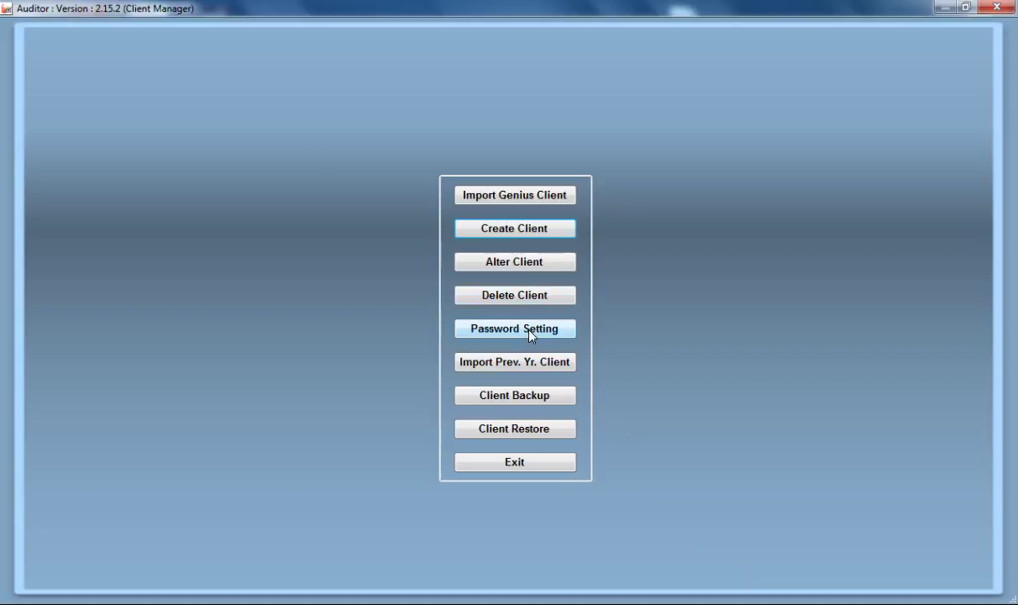
click(515, 462)
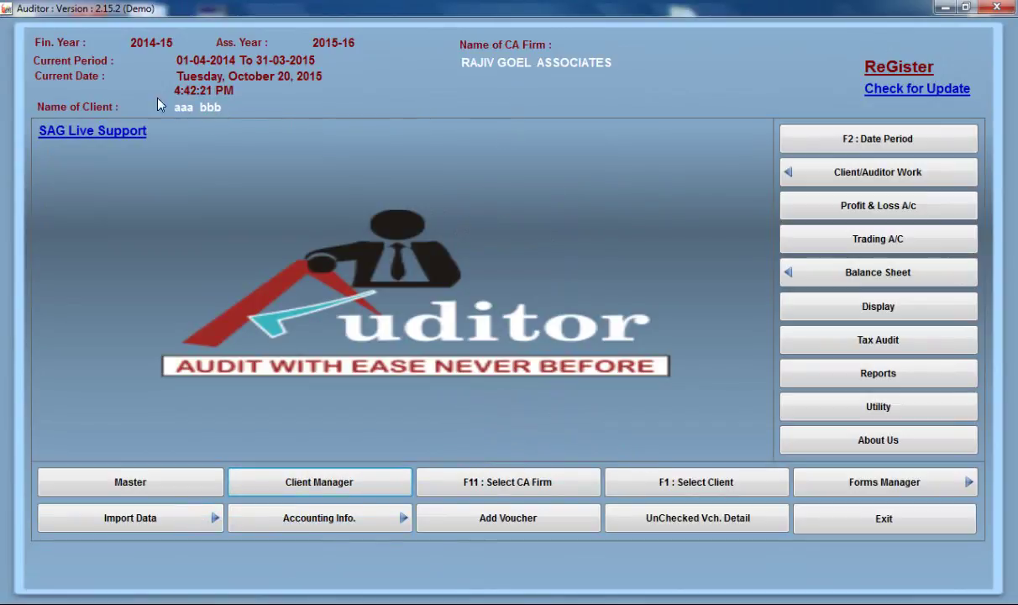
Open Import Data, choose From Tally as the source and continue with Tally.ERP 9 to show the connection settings
click(156, 524)
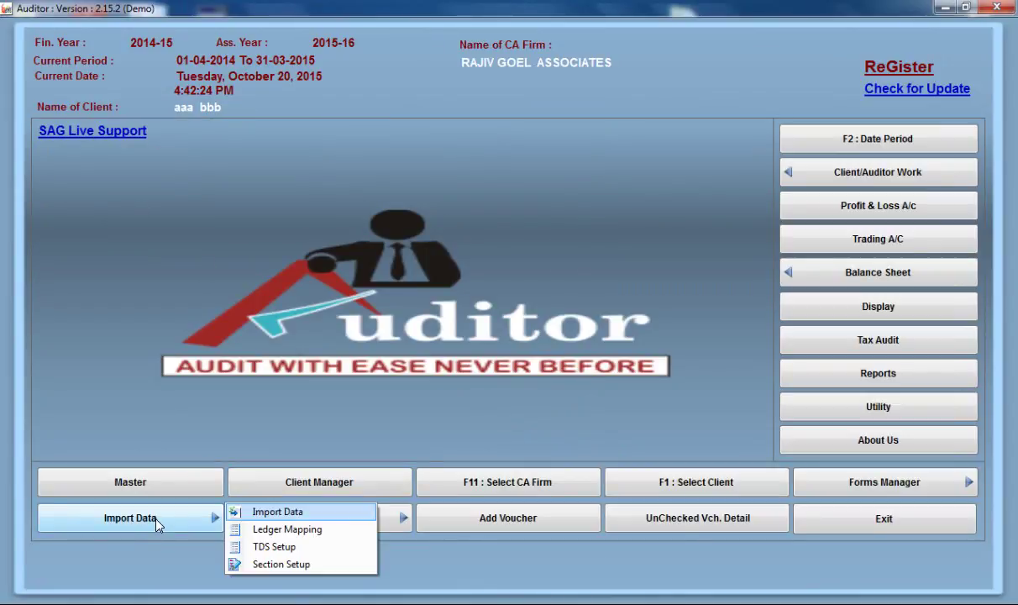
click(271, 513)
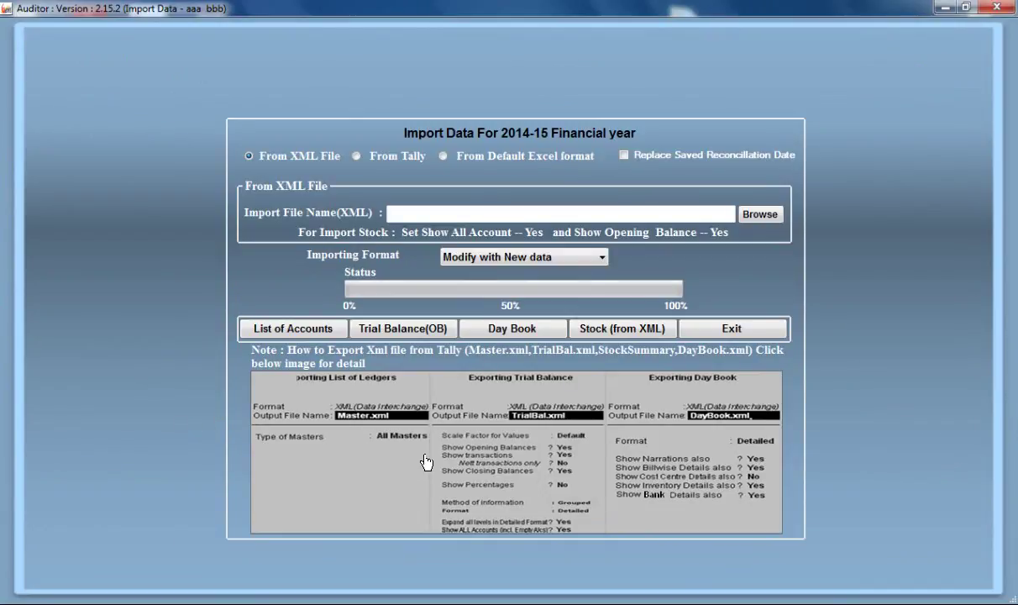
click(399, 155)
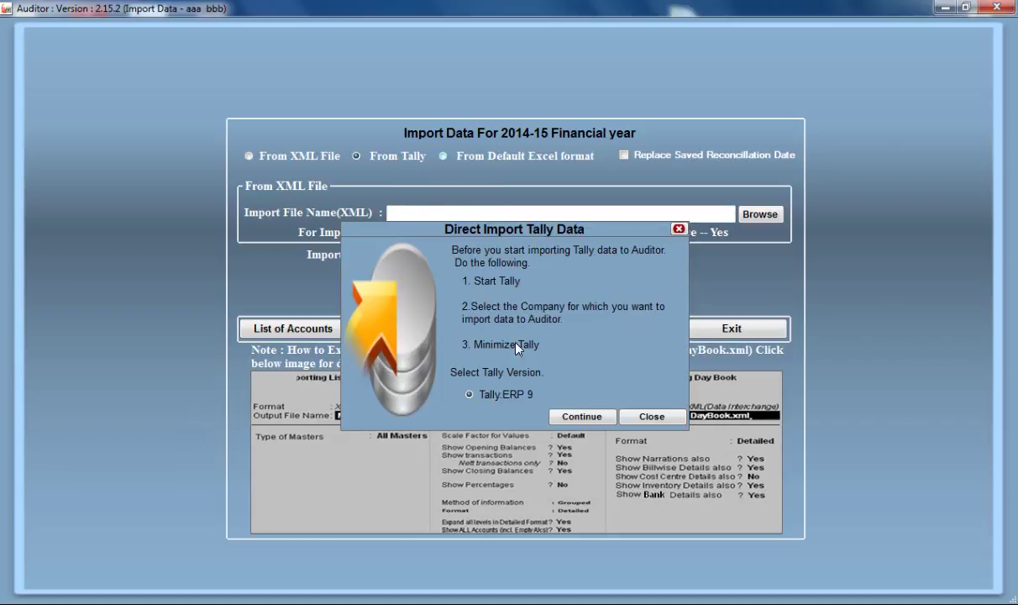
click(569, 419)
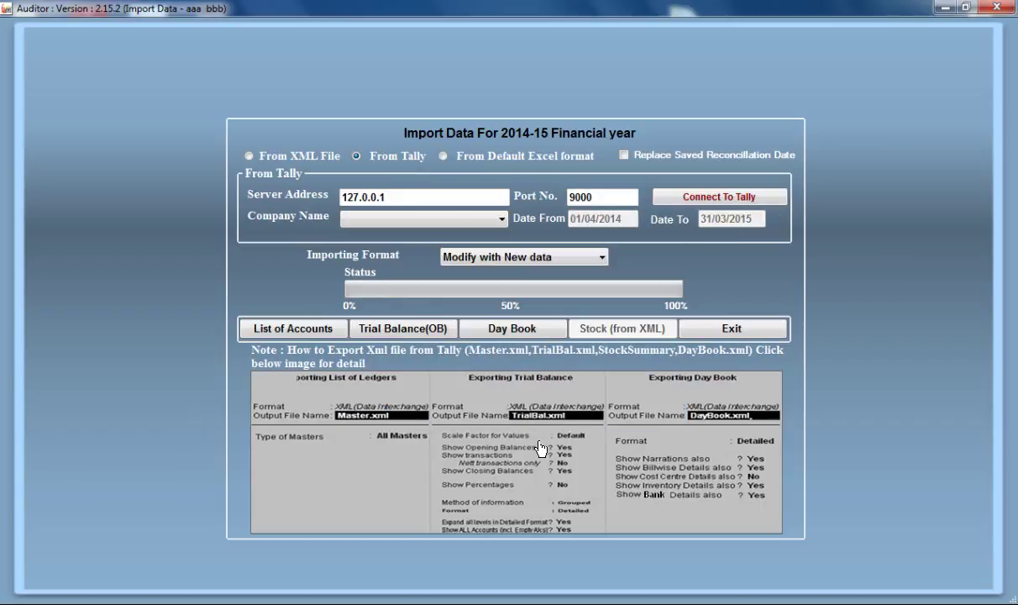
Read the TallyXML export instructions in Microsoft Word, close the document and leave the data import screen
click(540, 448)
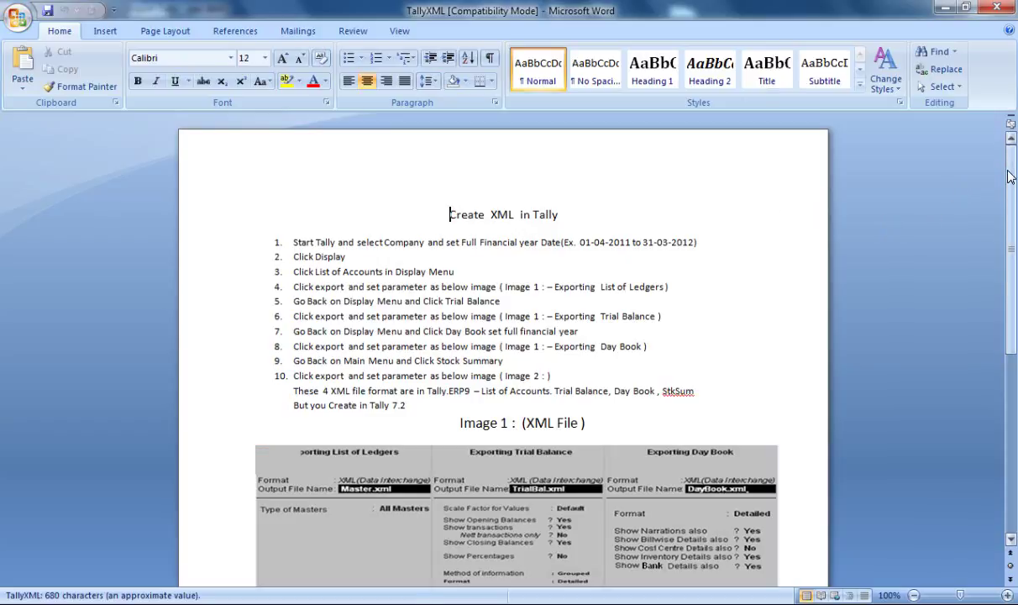
drag(1010, 176, 1014, 335)
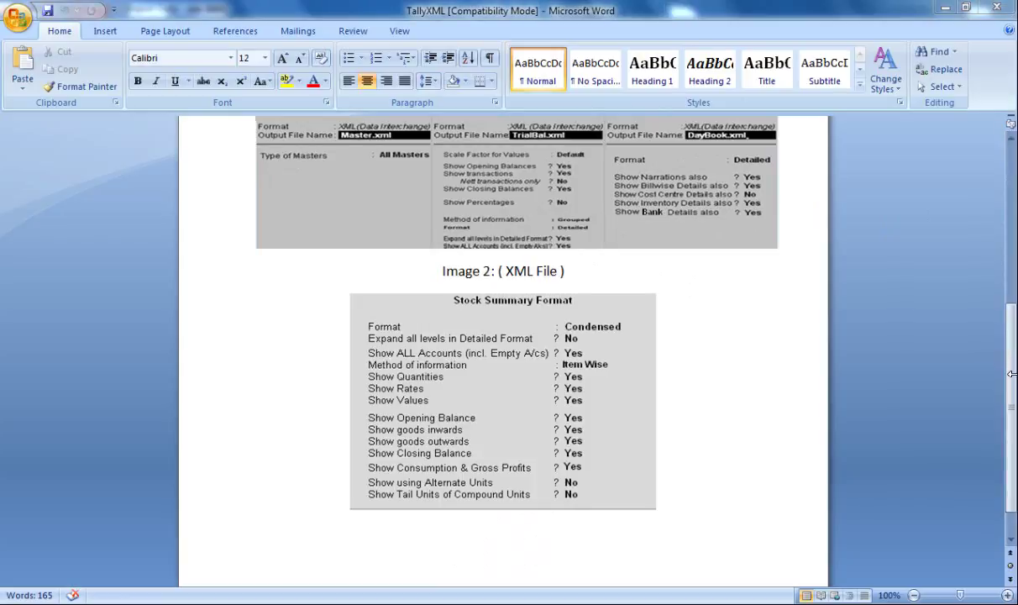
click(997, 8)
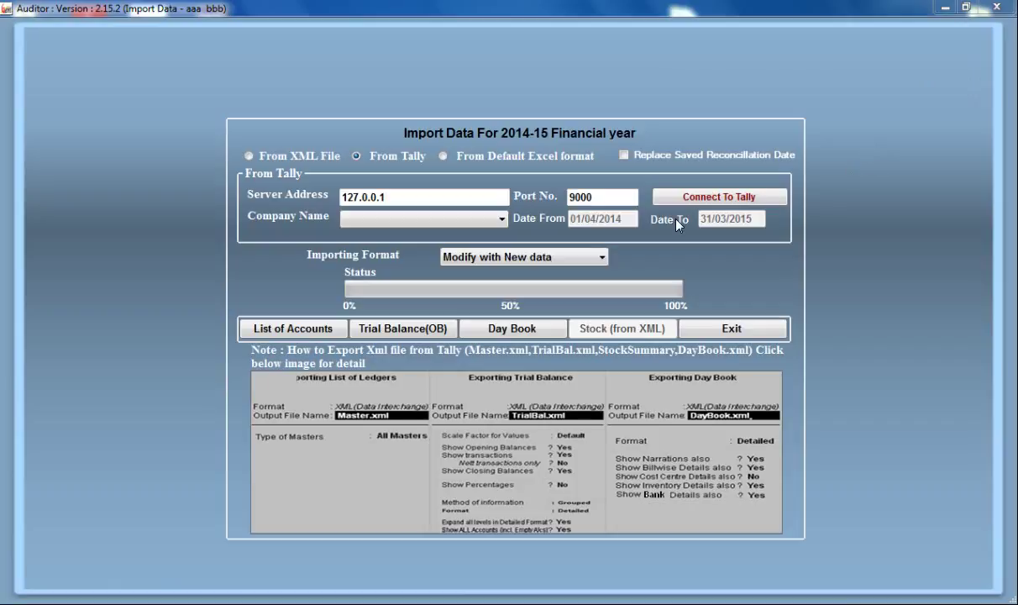
click(717, 330)
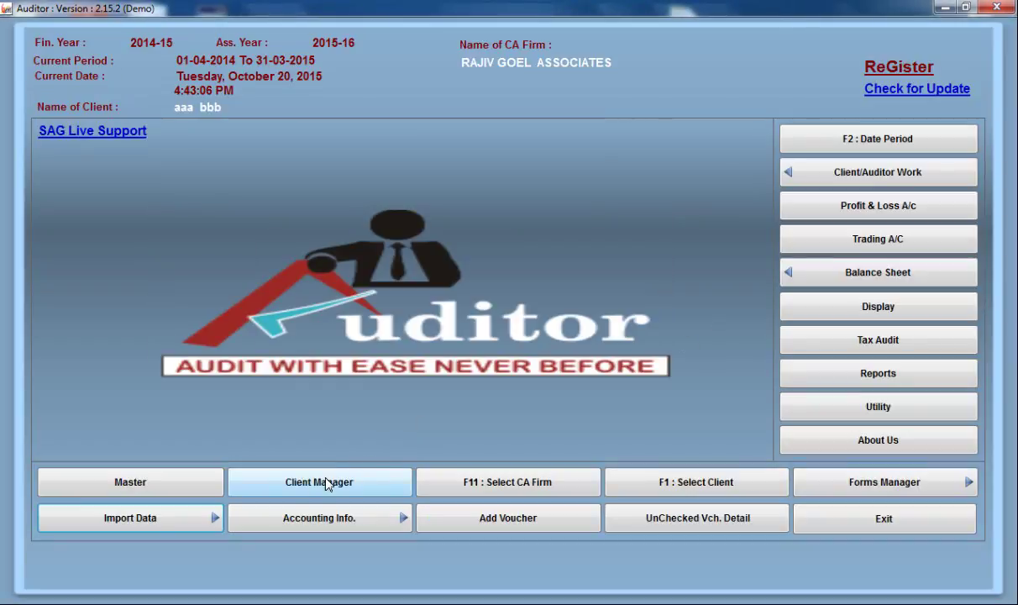
View the Ledger Mapping table that pairs imported Tally ledgers with default ledgers, and close it without saving
click(211, 521)
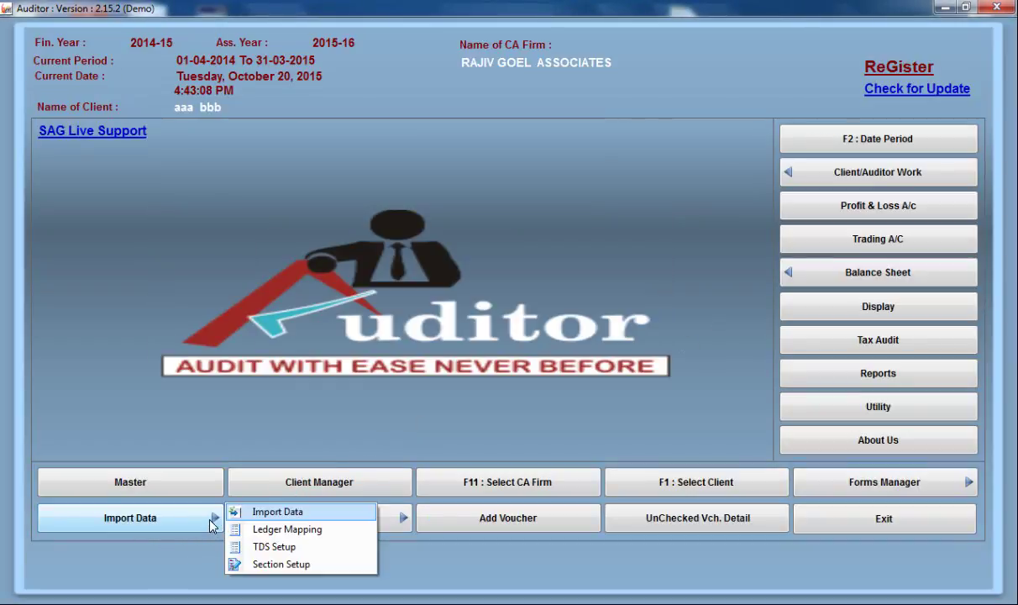
click(264, 529)
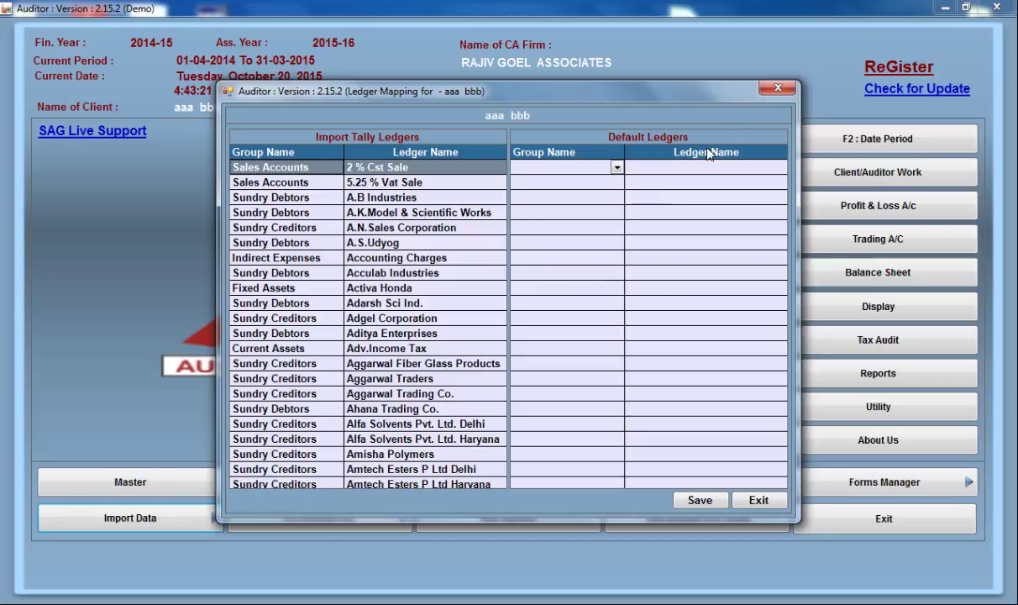
click(768, 91)
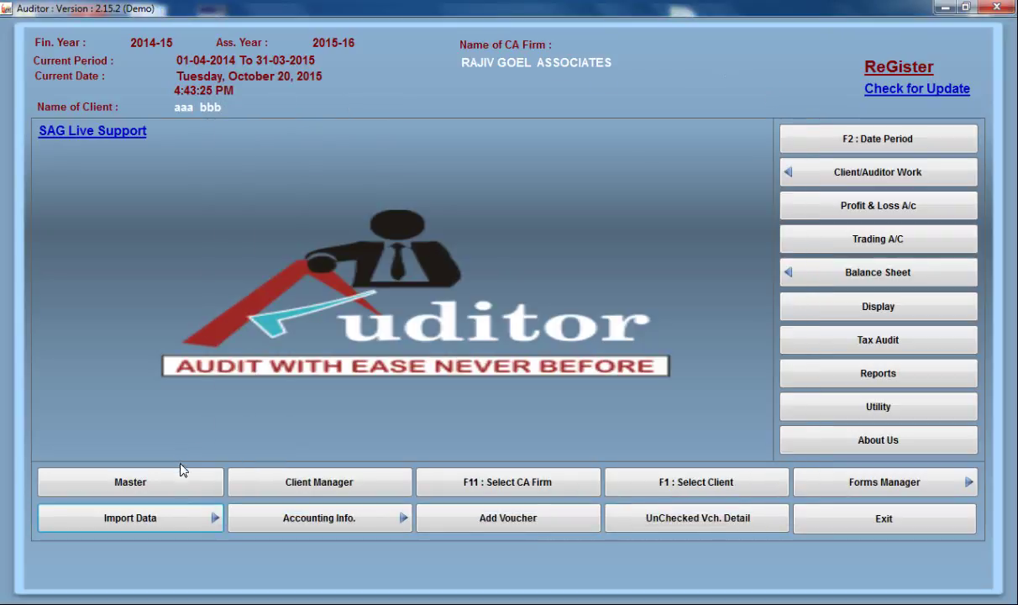
Review the Expense Ledger, Tax Ledger and TDS Party Ledger lists in TDS Setup, and look over the Accounting Info. options
click(190, 514)
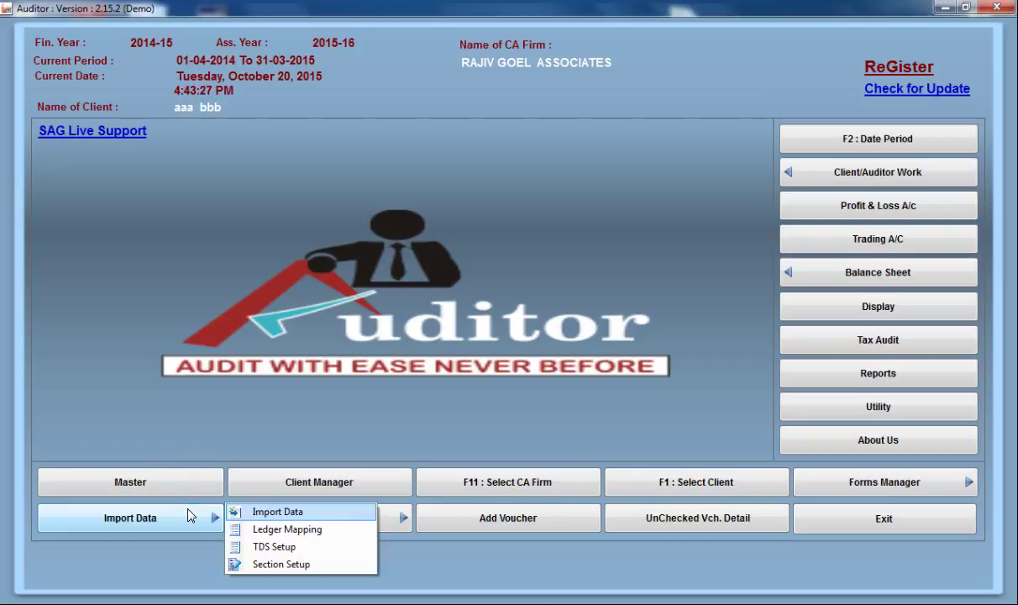
click(274, 546)
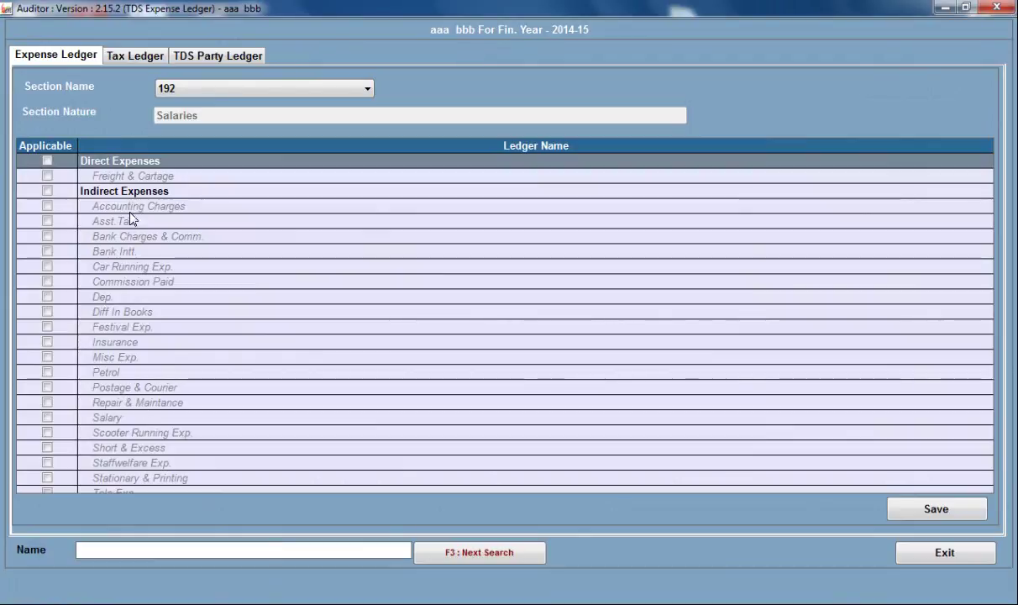
click(129, 53)
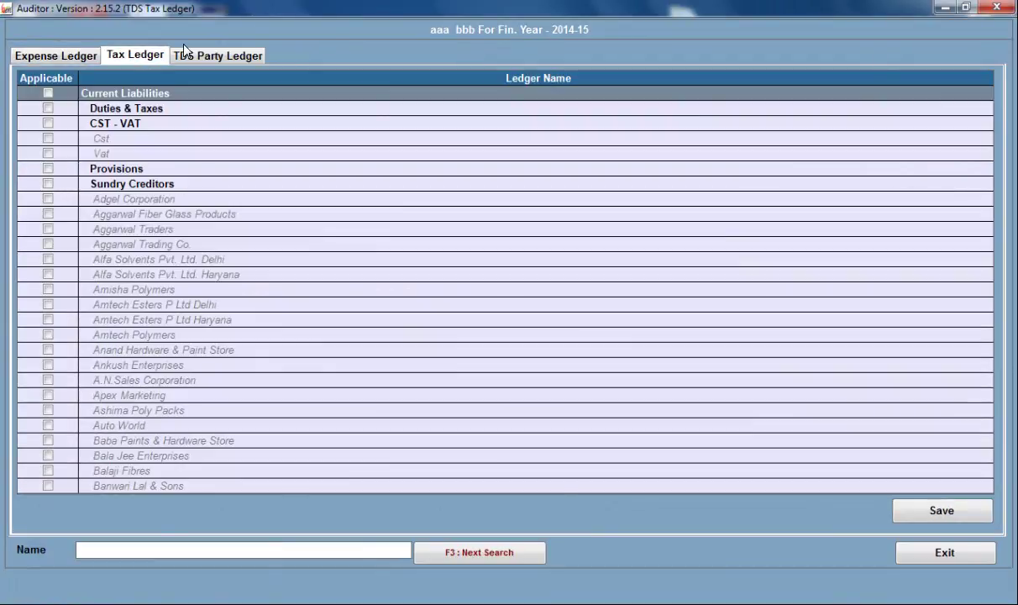
click(184, 52)
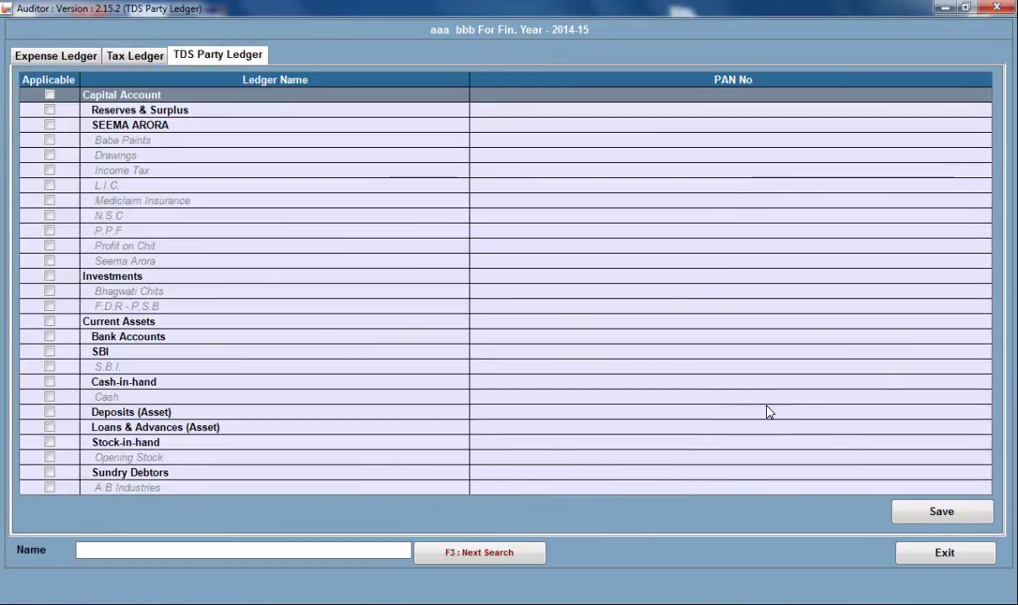
click(915, 551)
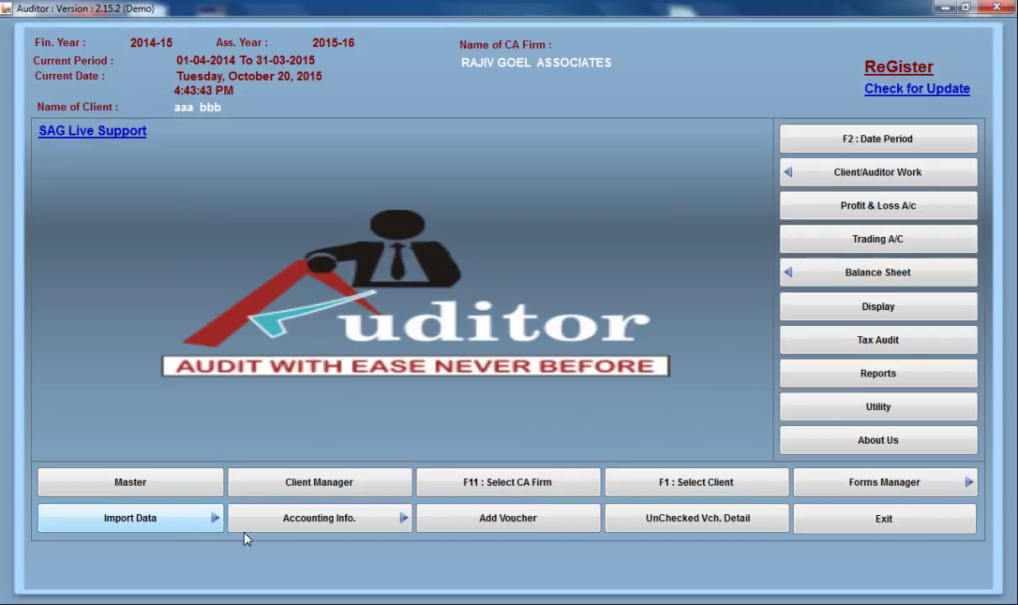
click(342, 526)
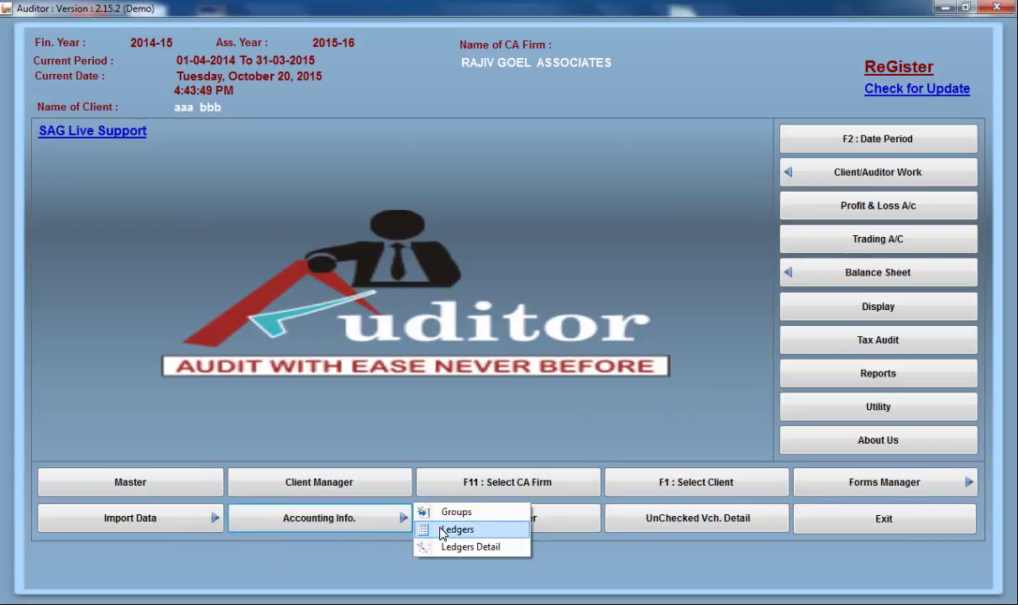
click(493, 382)
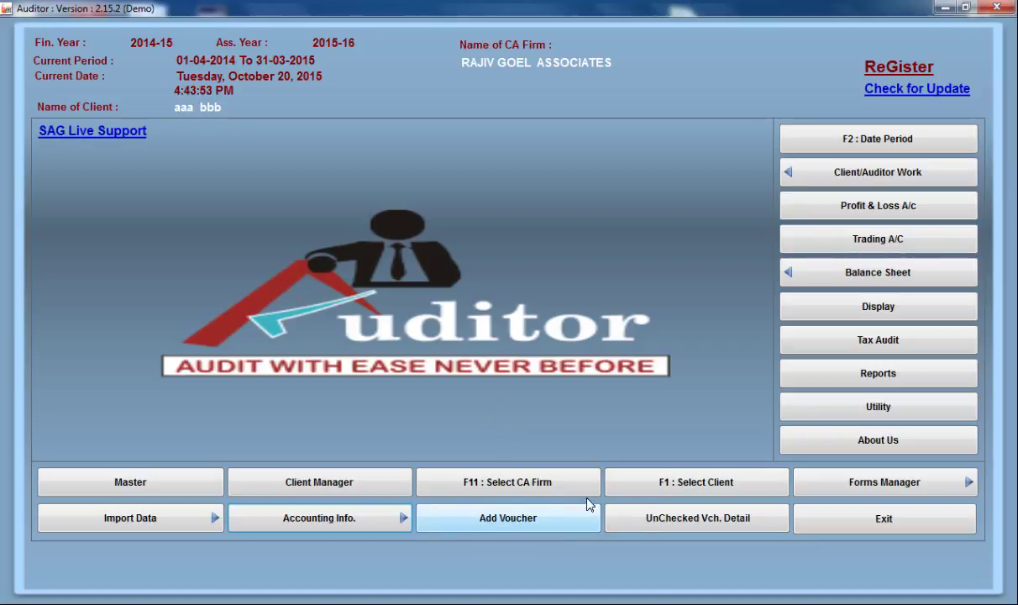
Open Add Voucher and try entering "audit" as the debit ledger of a new payment voucher
click(563, 520)
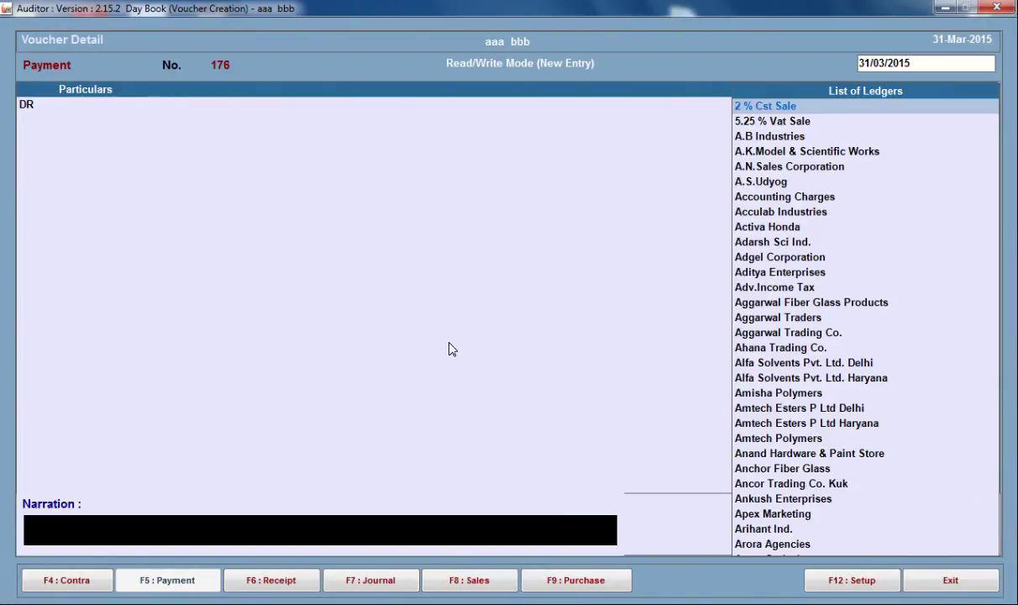
click(189, 113)
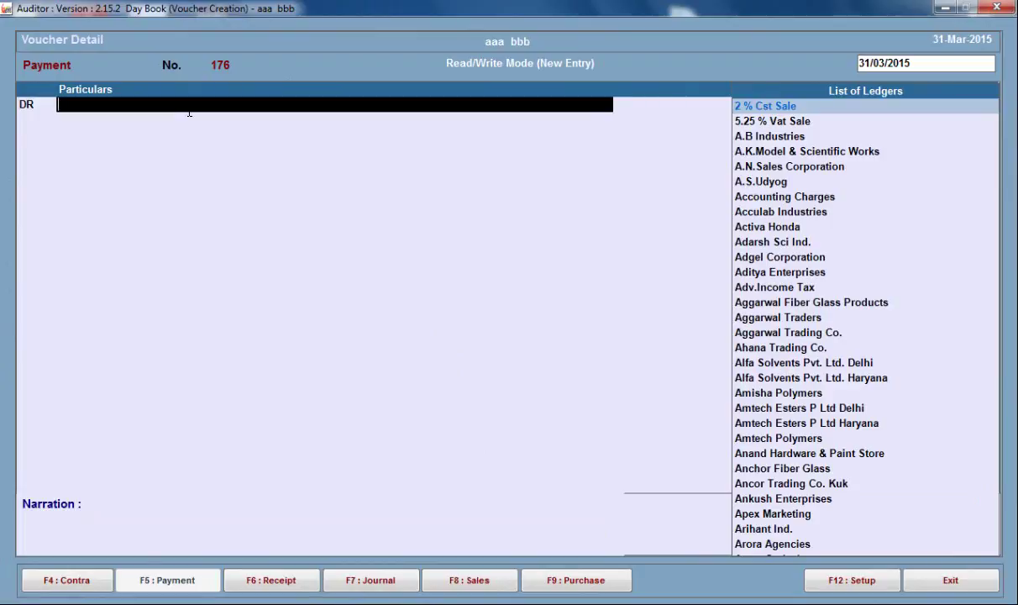
text(audi)
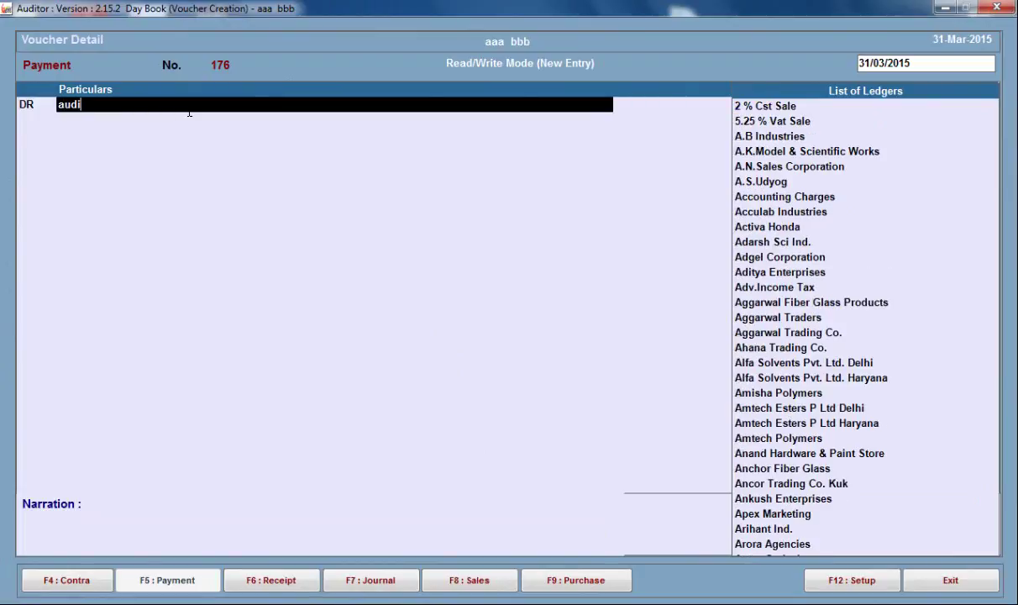
text(t)
key(Down)
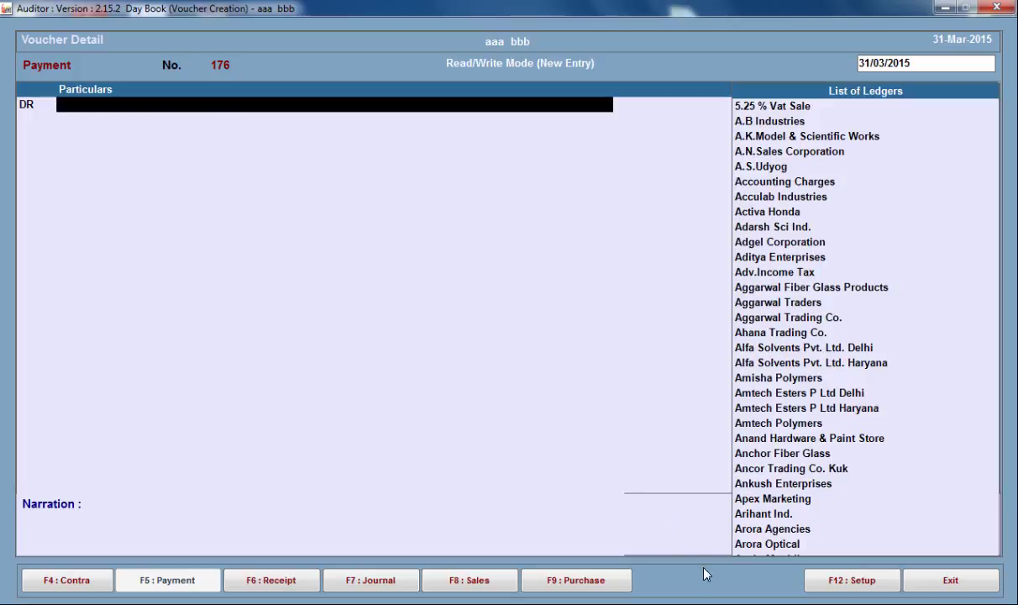
View the Purchase and Sales voucher forms and the voucher Parameter Setup options, and leave voucher creation without saving
click(561, 586)
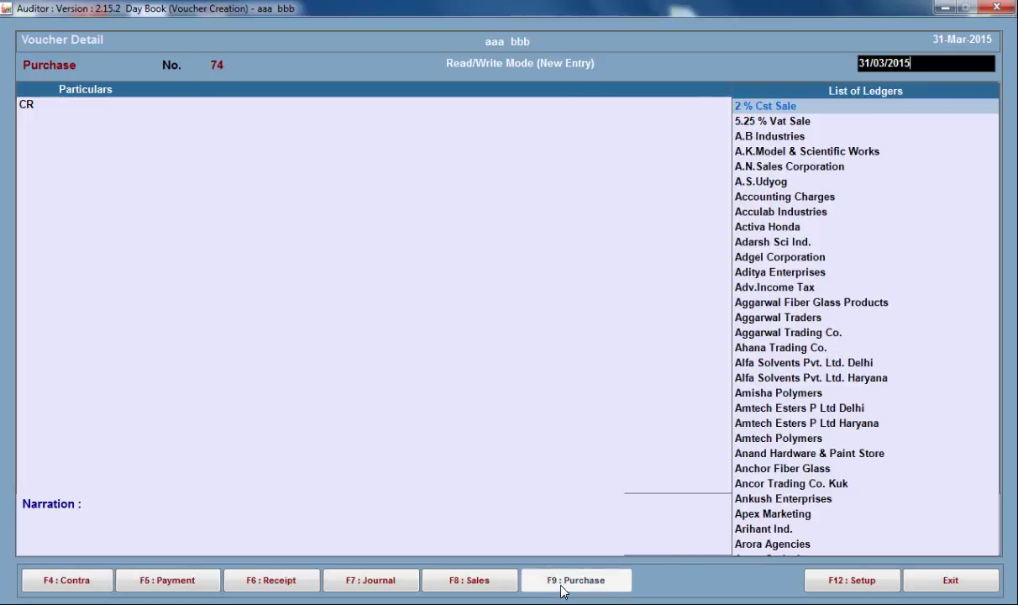
click(478, 583)
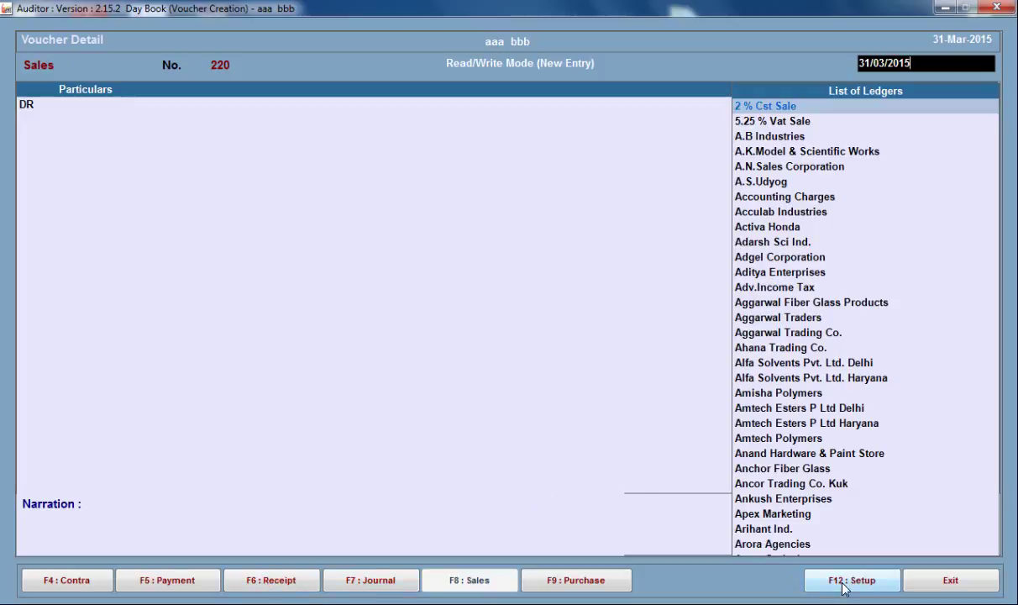
key(F5)
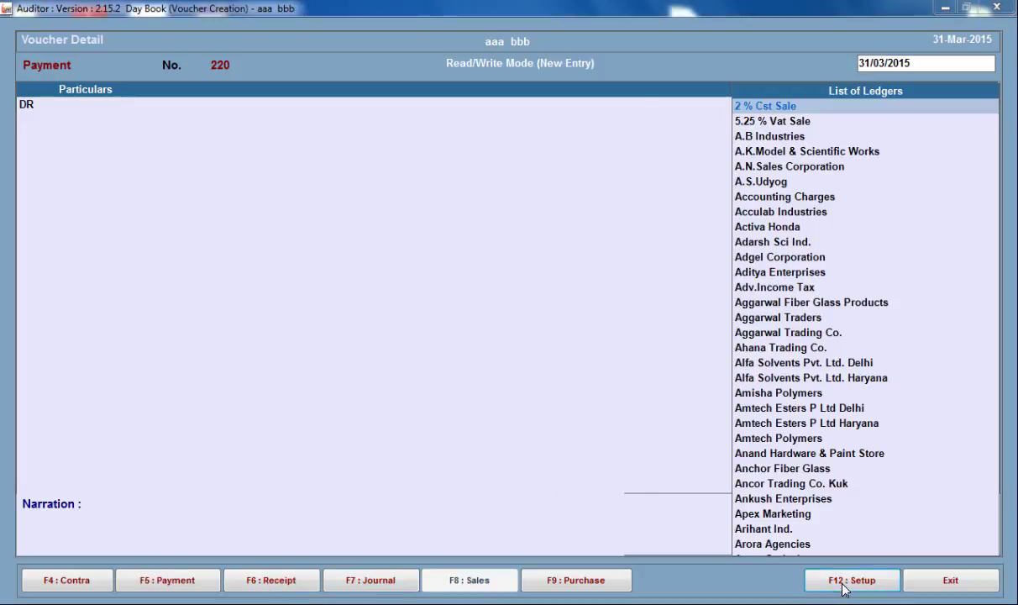
click(848, 581)
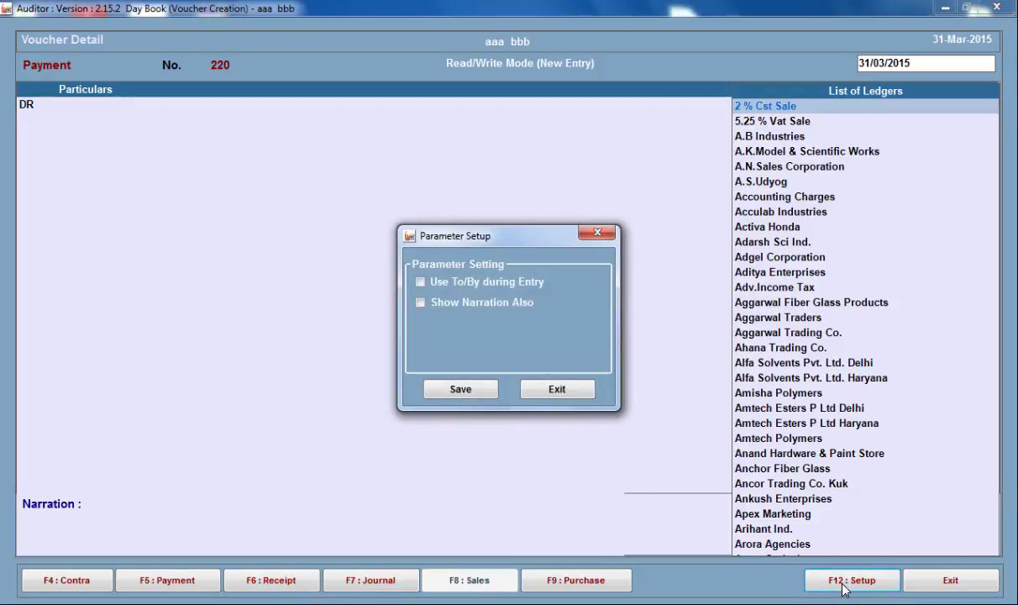
click(587, 234)
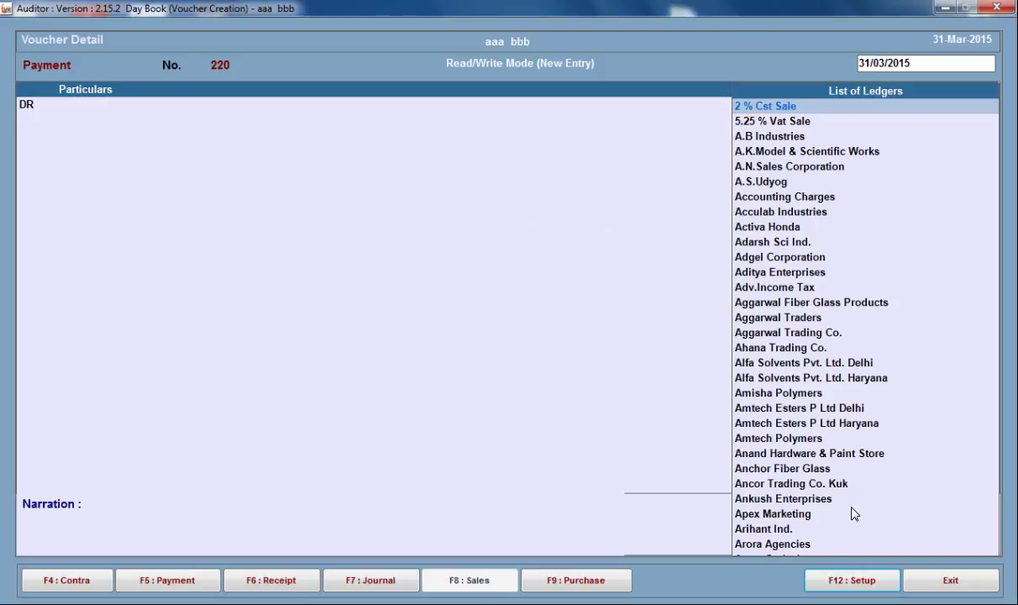
click(948, 582)
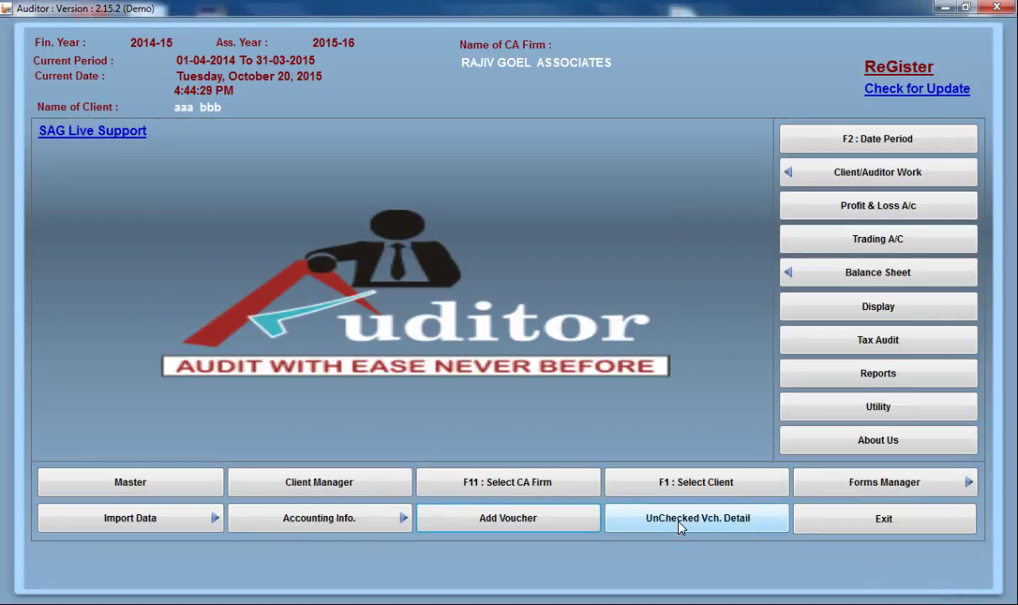
View the unchecked voucher list with its Remark Detail form, and check the Date Period settings without changing them
click(710, 522)
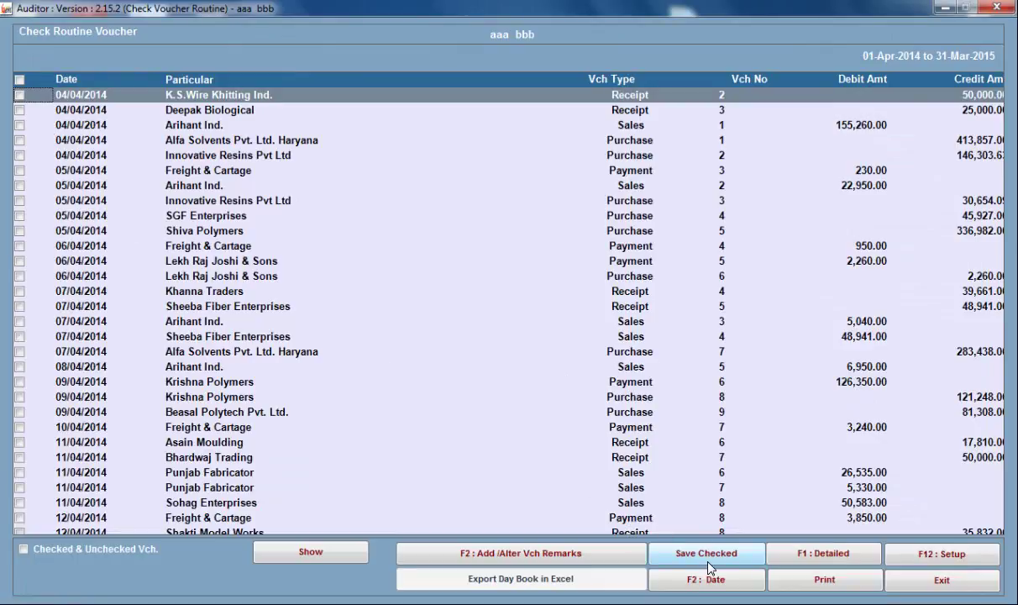
click(614, 554)
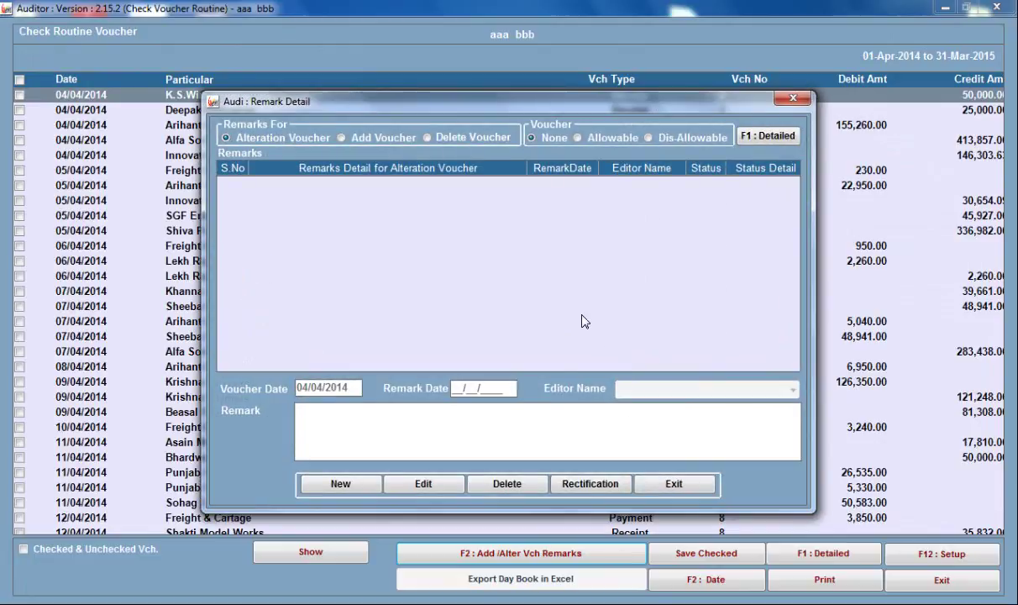
click(787, 101)
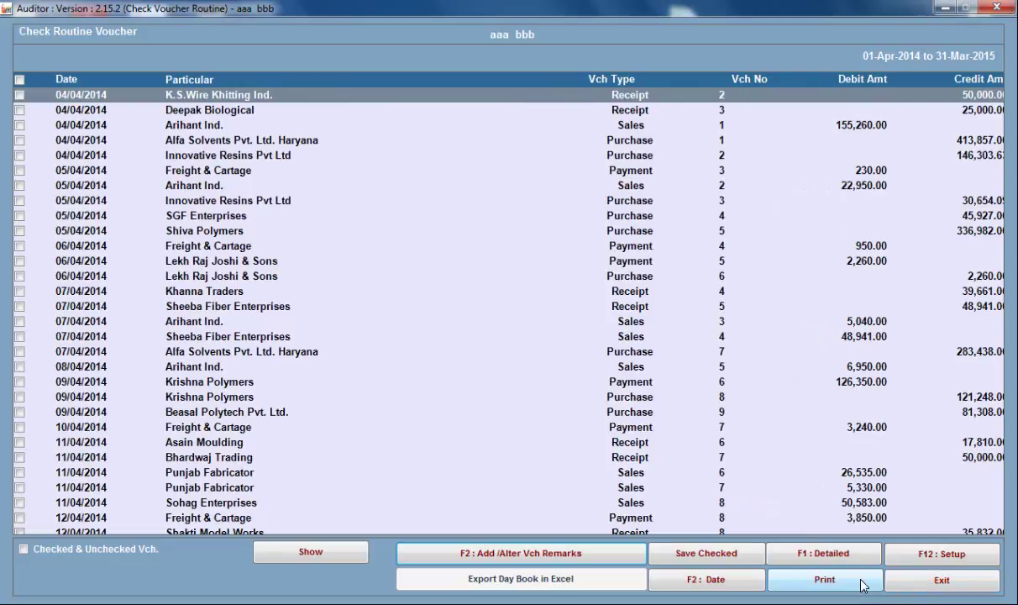
click(939, 579)
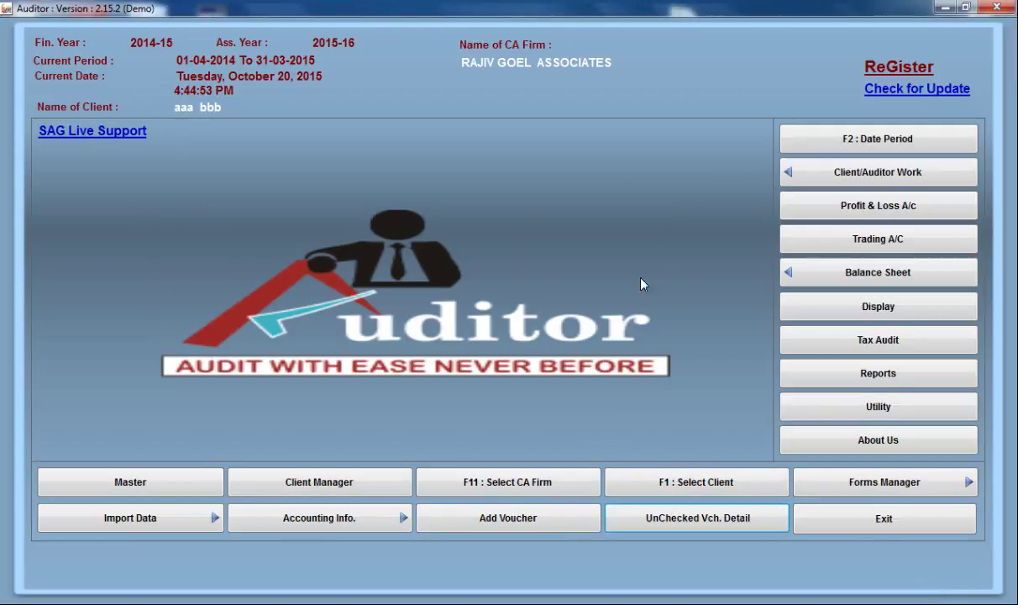
click(831, 140)
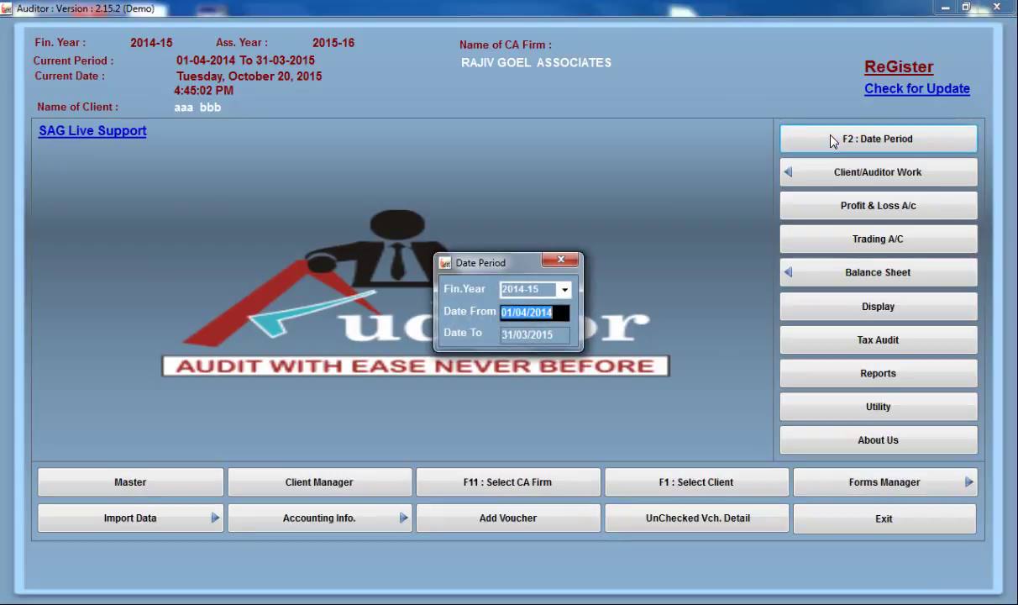
click(561, 261)
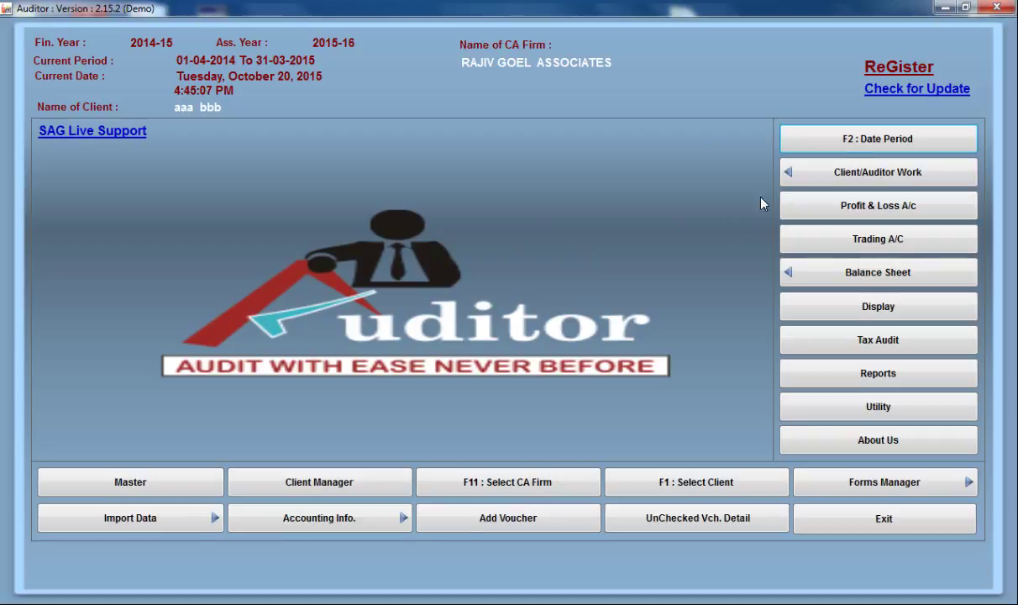
Open Client Work Perform and view the listed client's Act Perform window, closing it without adding an act
click(844, 180)
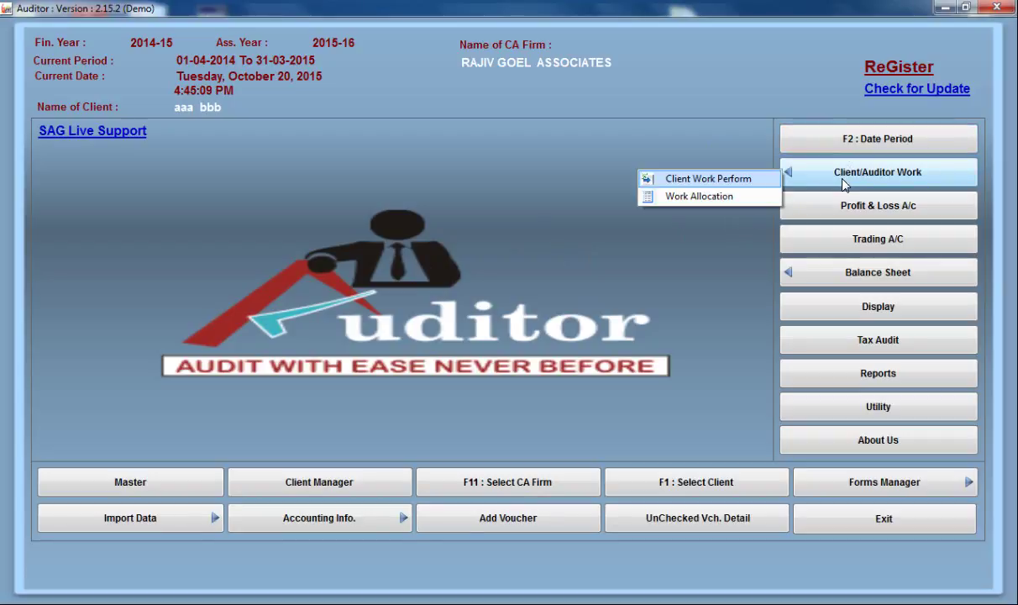
click(747, 179)
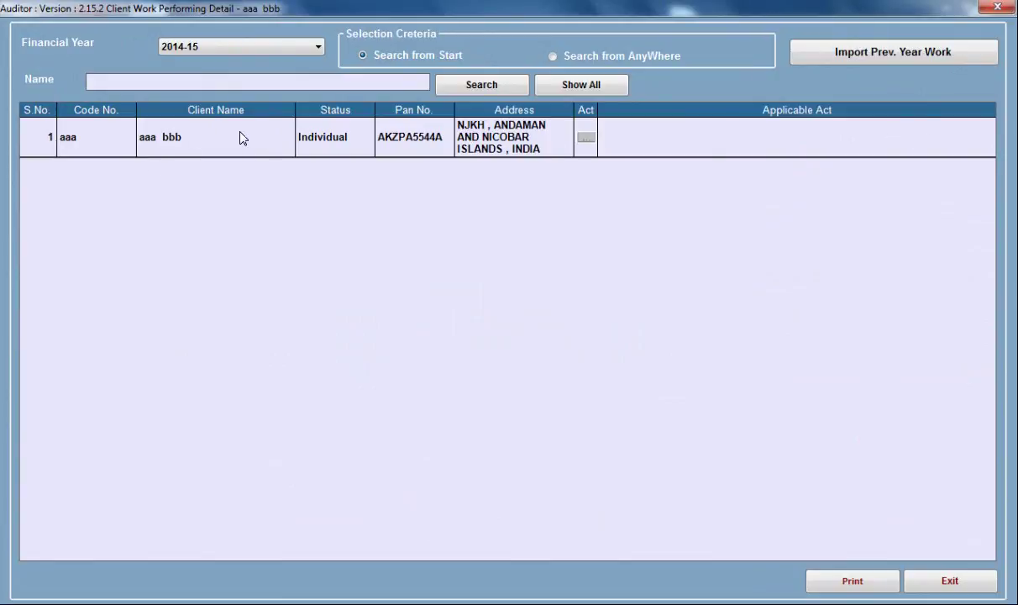
click(628, 137)
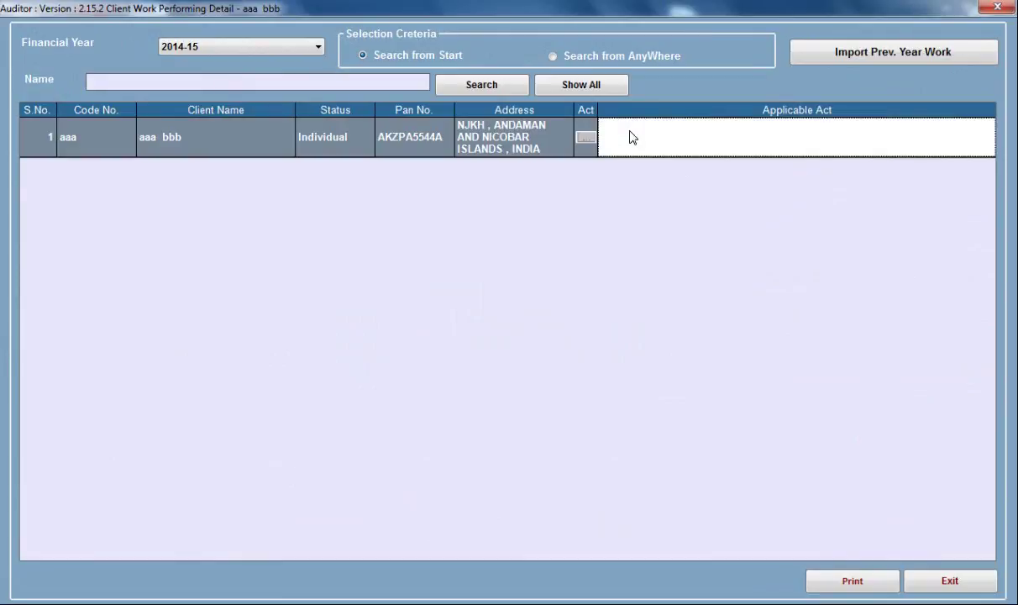
click(588, 140)
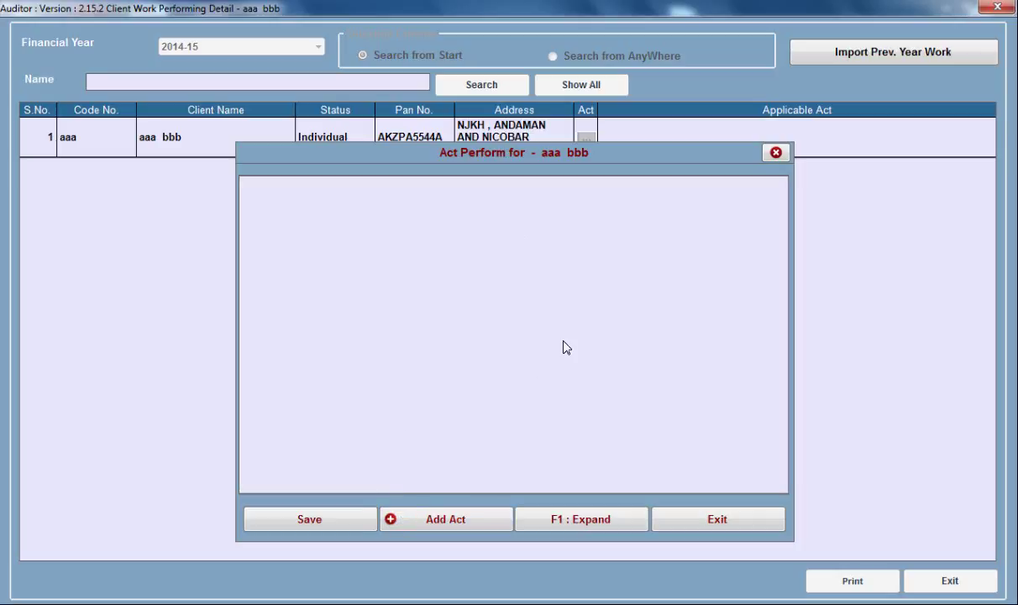
click(775, 154)
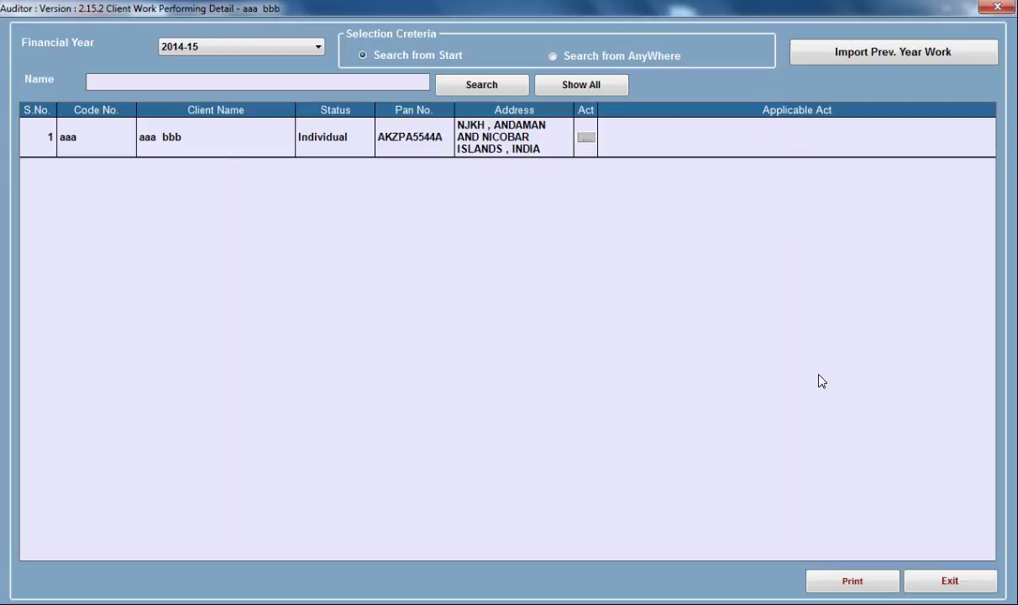
Preview the printable Client Work Performing Detail report and return to the main screen
click(826, 581)
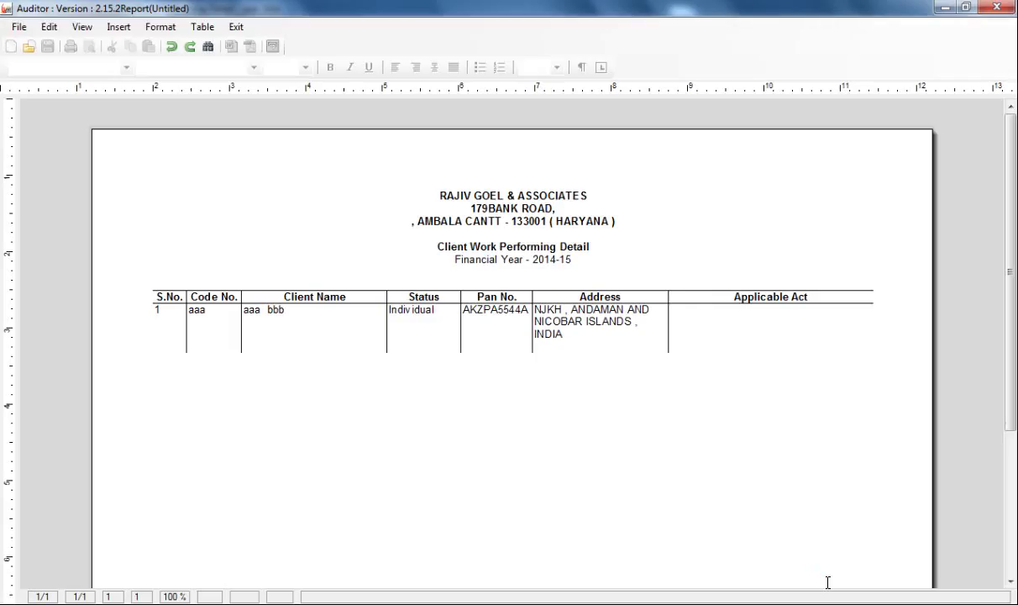
click(235, 27)
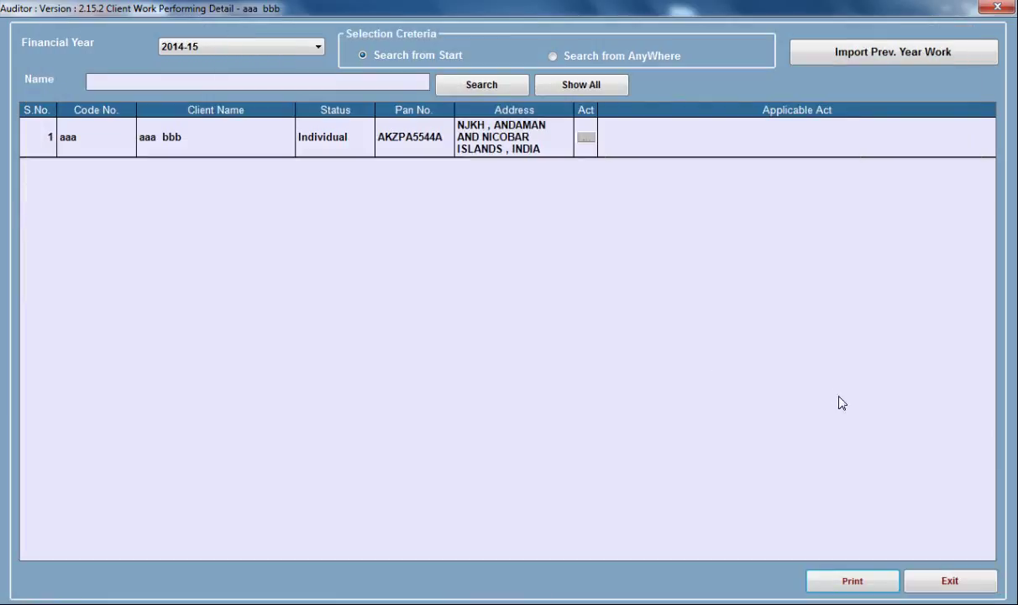
click(944, 581)
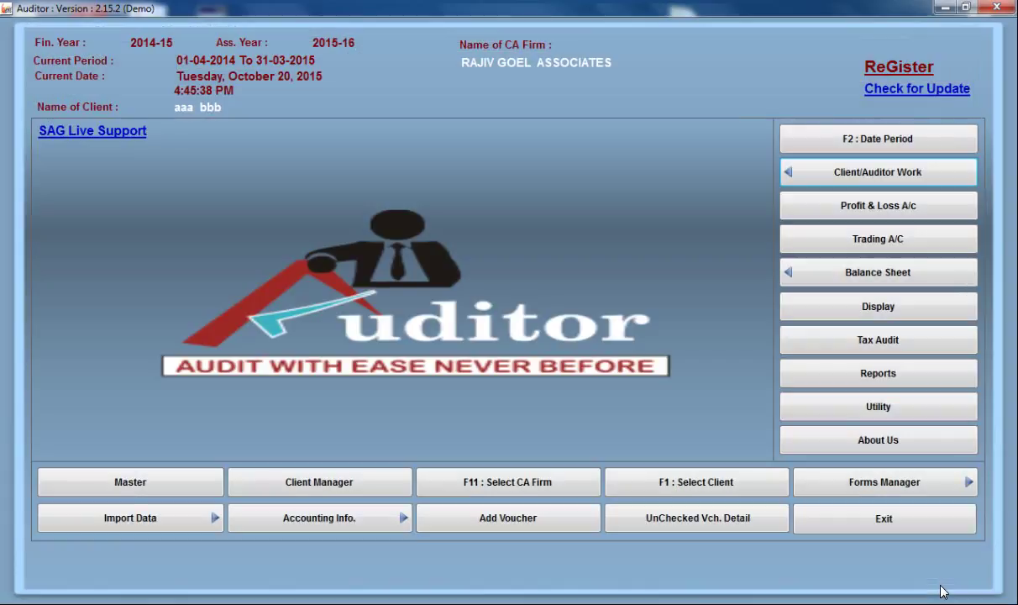
Open Work Allocation and examine the Act, Applicable Act and Status cells for CA Personal/Partners, Articles and Employees
click(874, 181)
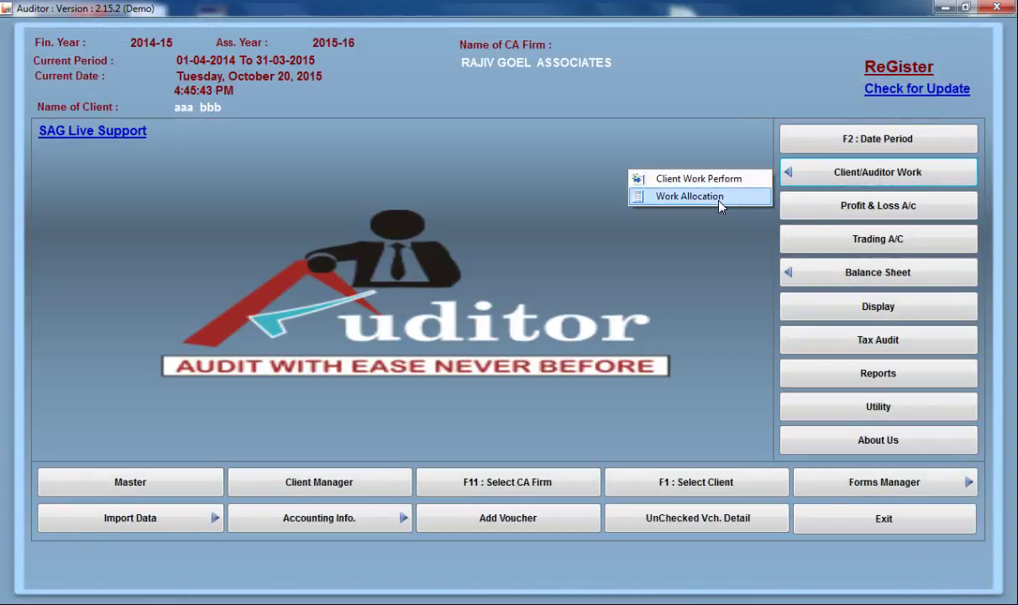
click(685, 195)
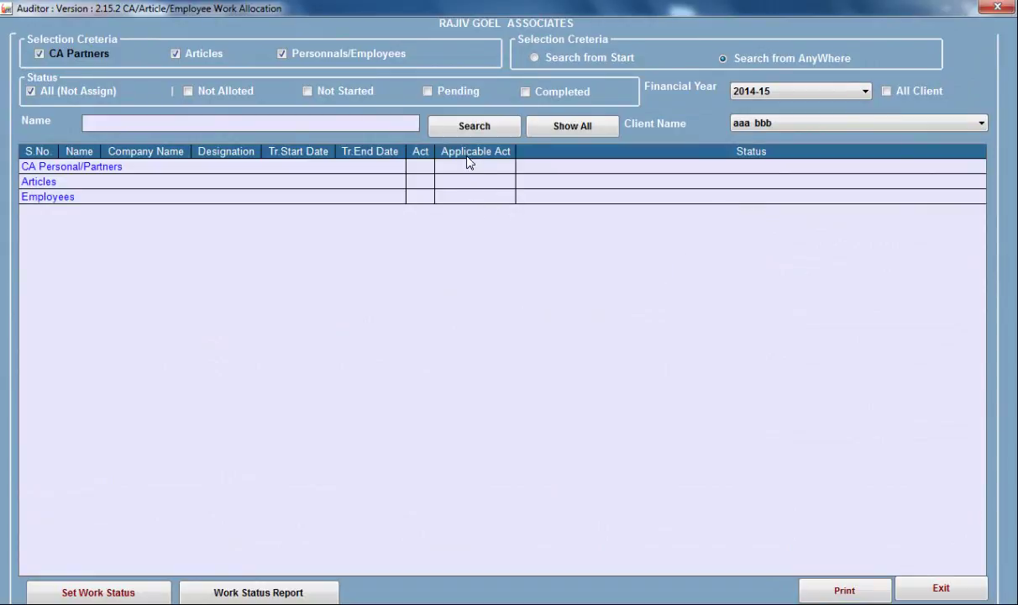
click(428, 167)
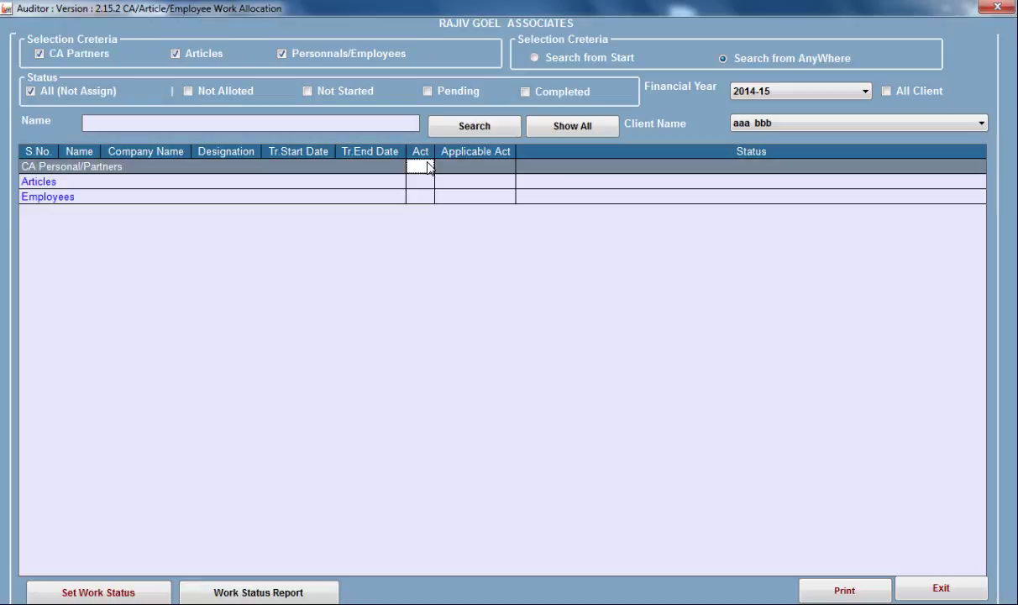
click(477, 168)
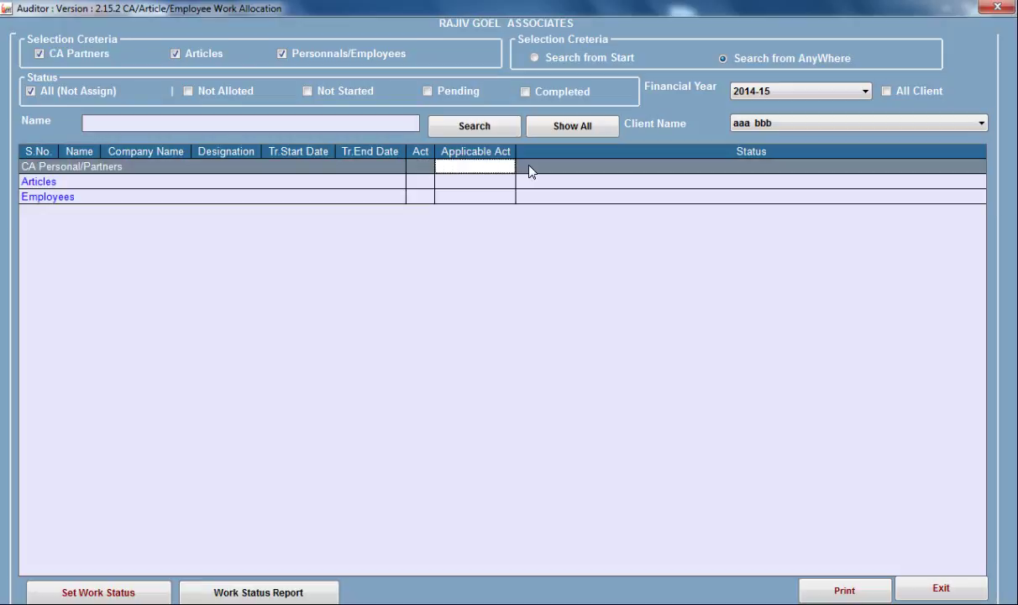
click(528, 169)
click(489, 171)
click(538, 172)
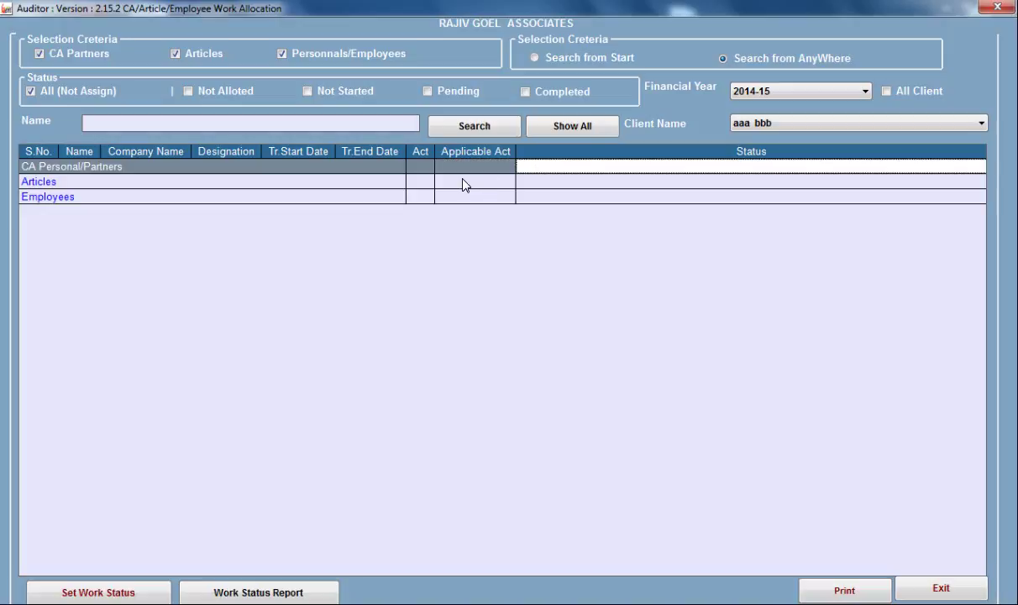
click(421, 181)
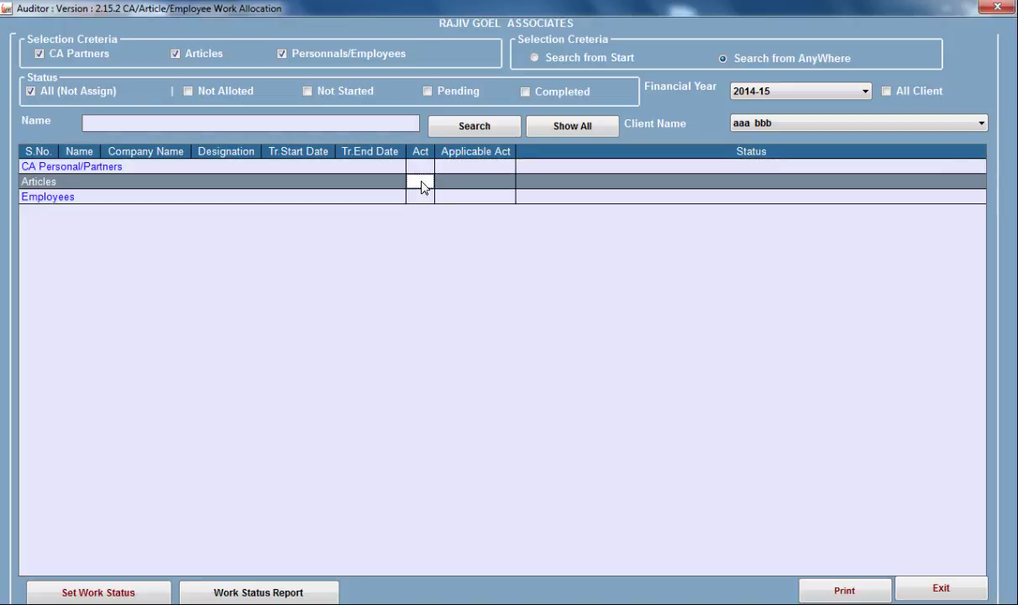
click(466, 183)
click(541, 180)
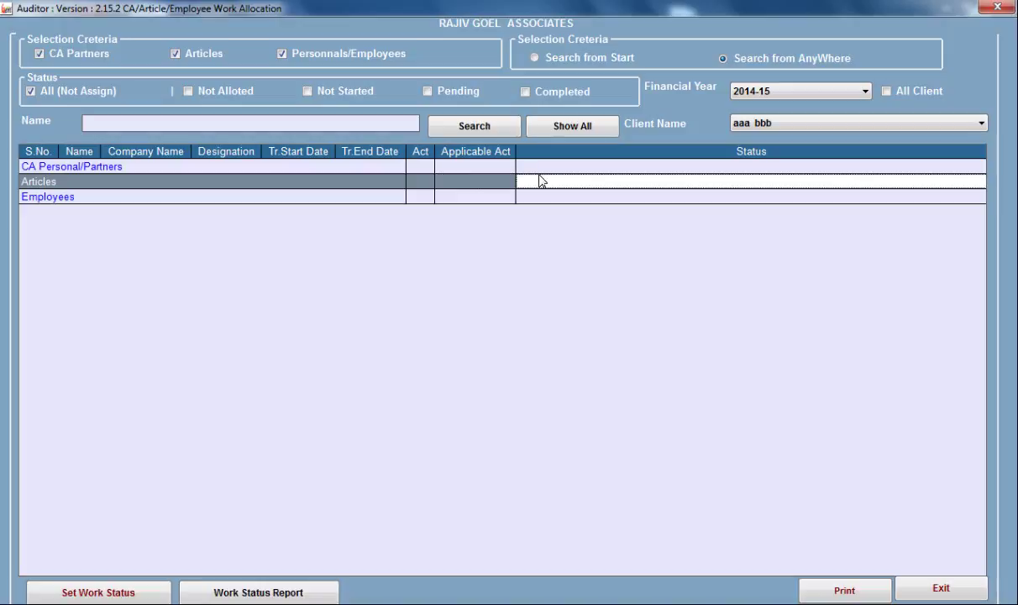
click(419, 198)
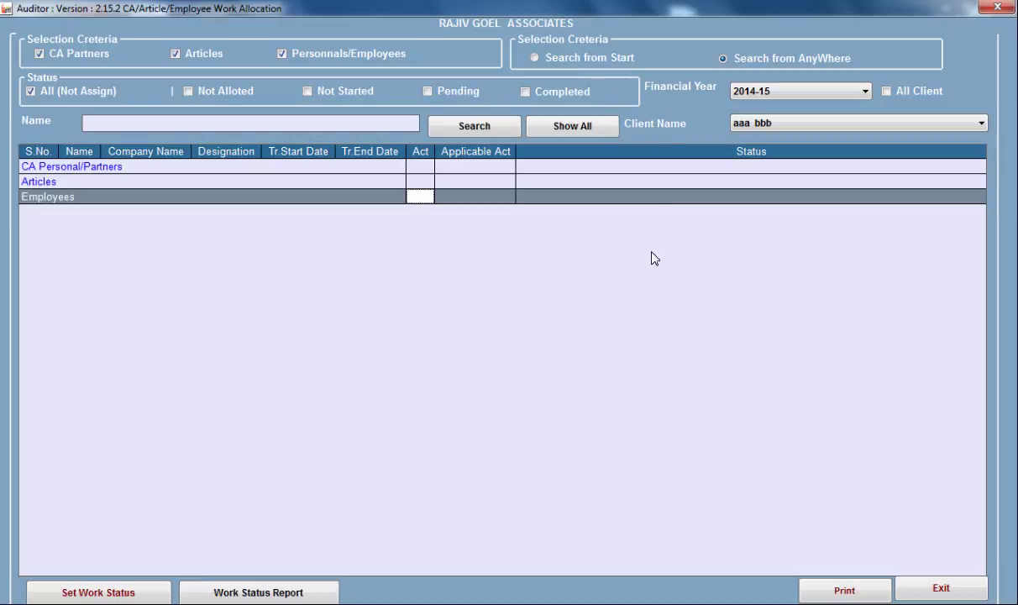
Open Set Work Status and view the Applicable Act, Status and Days cells of the Articles row
click(81, 593)
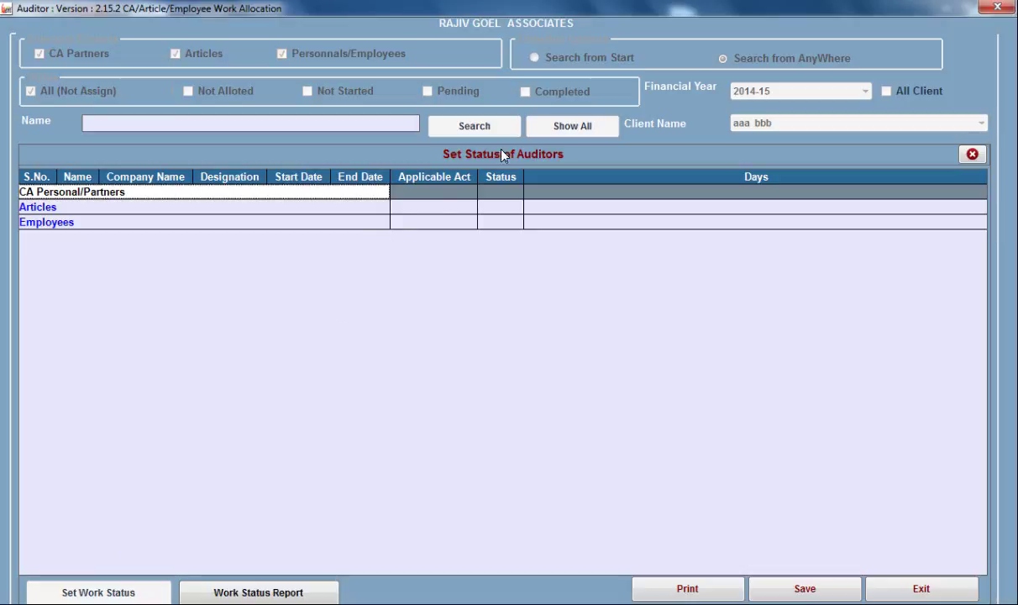
click(455, 206)
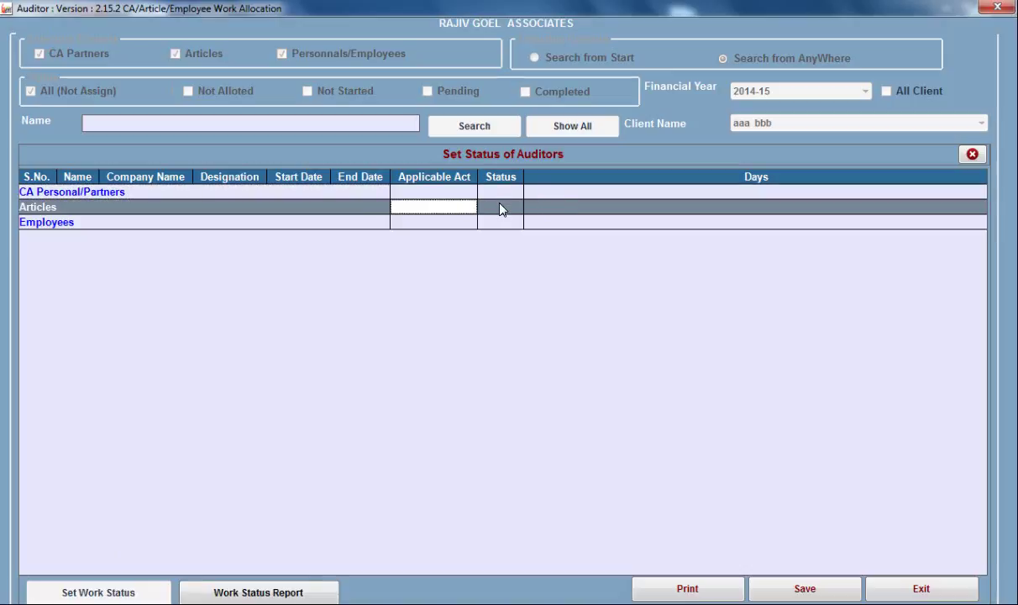
click(499, 209)
click(574, 209)
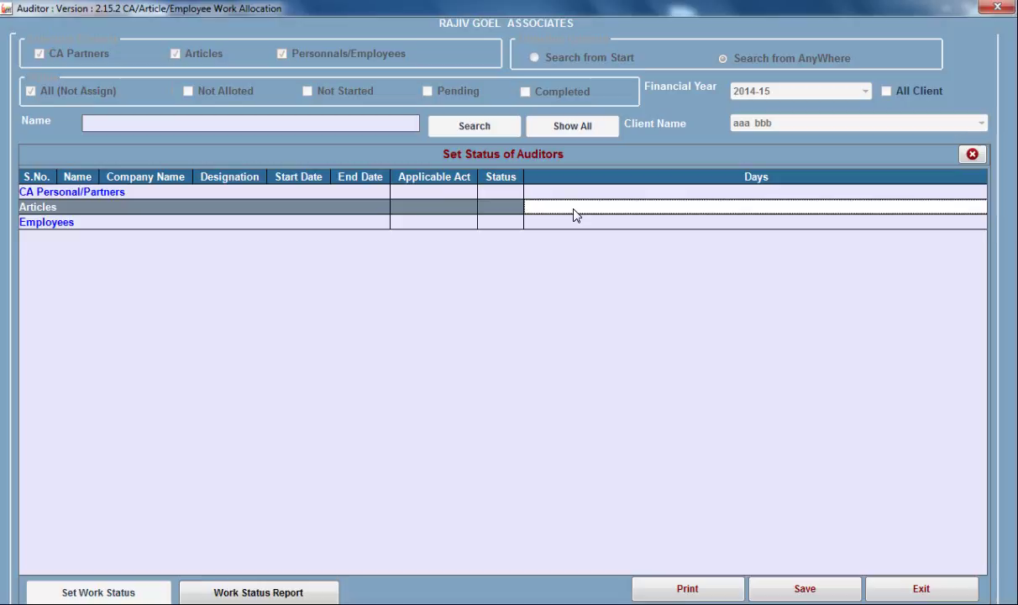
View the Audit Programme Report, print the auditors' work status, and leave Work Allocation without saving
click(244, 595)
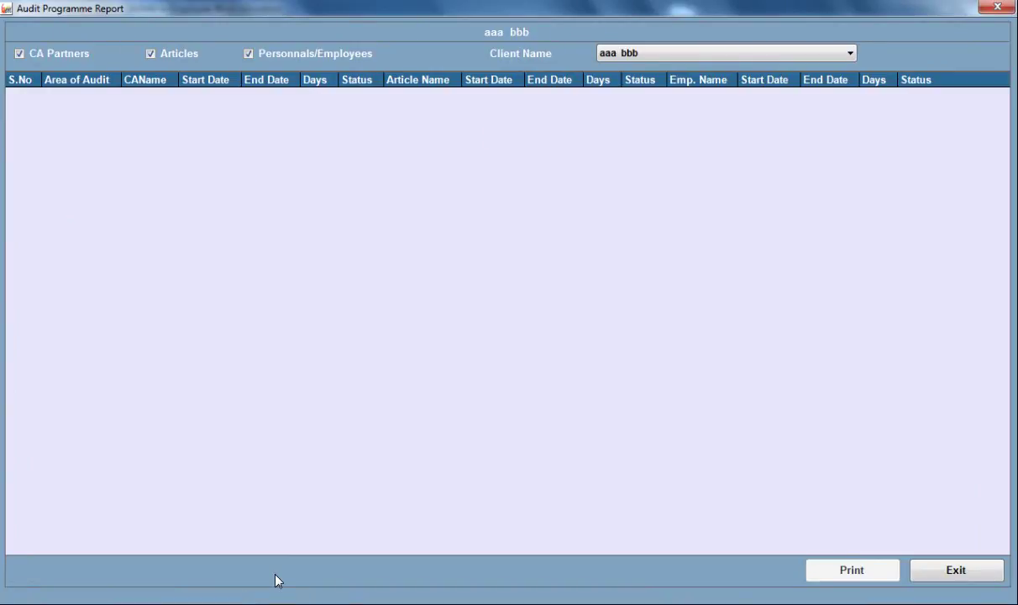
click(922, 568)
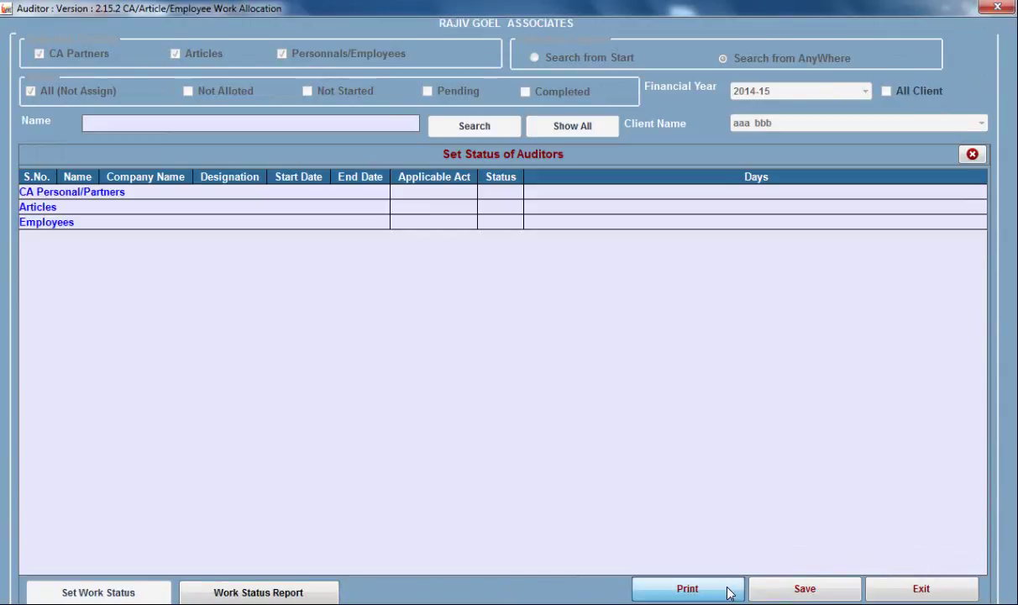
click(728, 592)
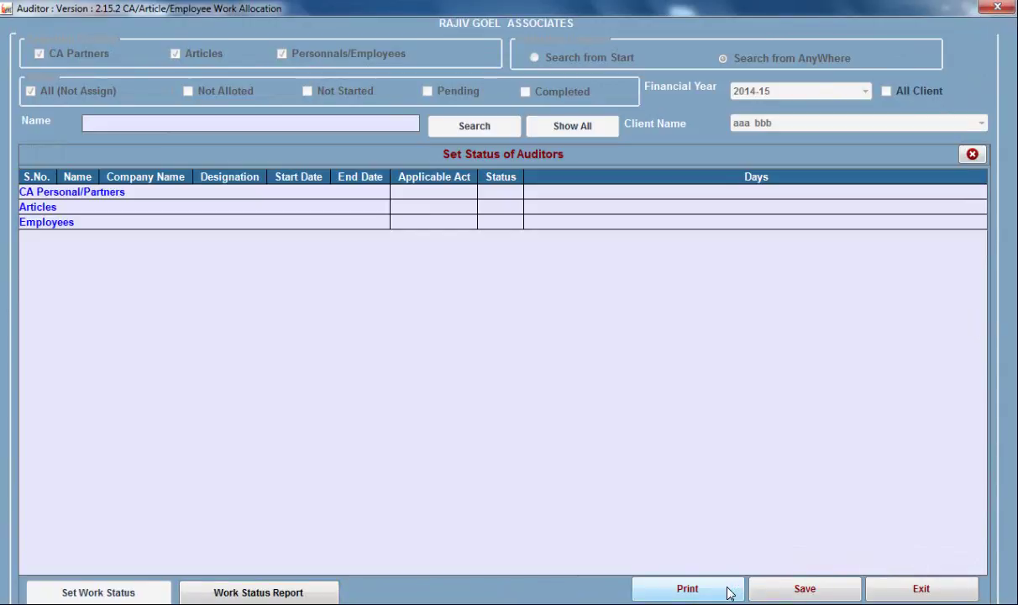
click(888, 587)
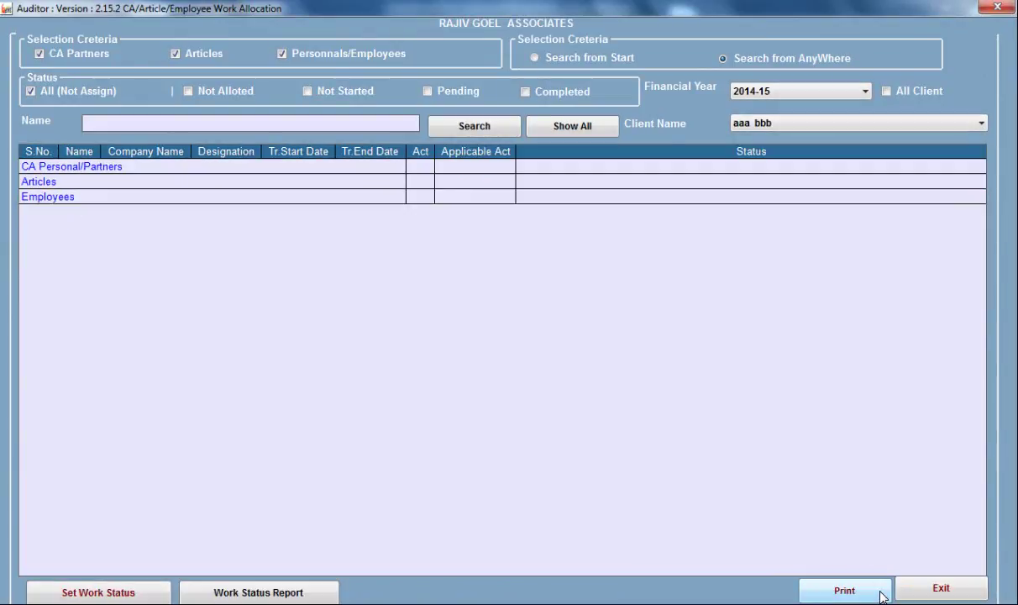
click(915, 593)
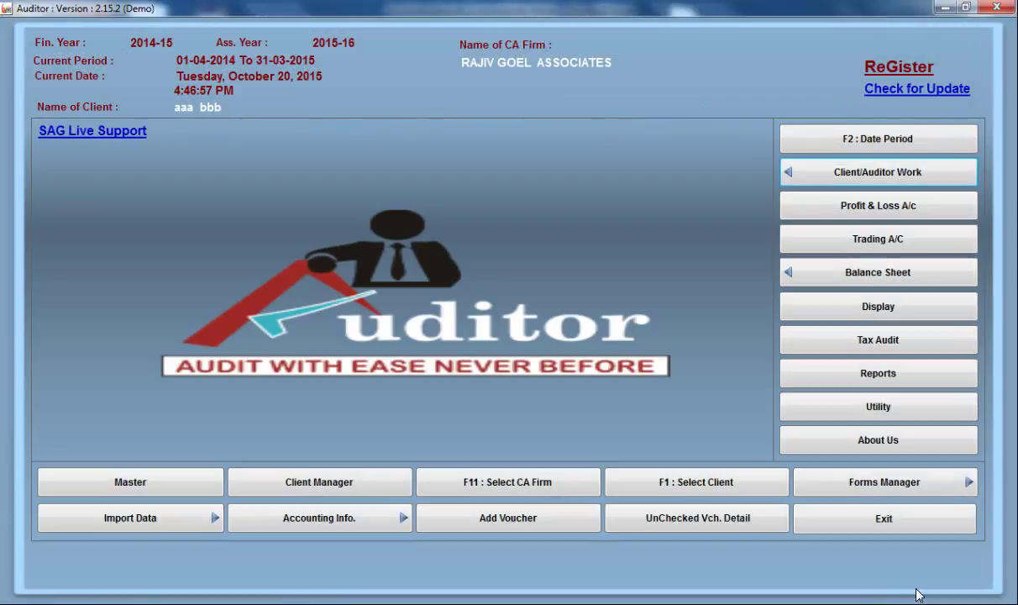
Close the WorkStatusReport workbook in Excel without saving, and view Auditor's Profit & Loss statement before returning to the main screen
click(850, 216)
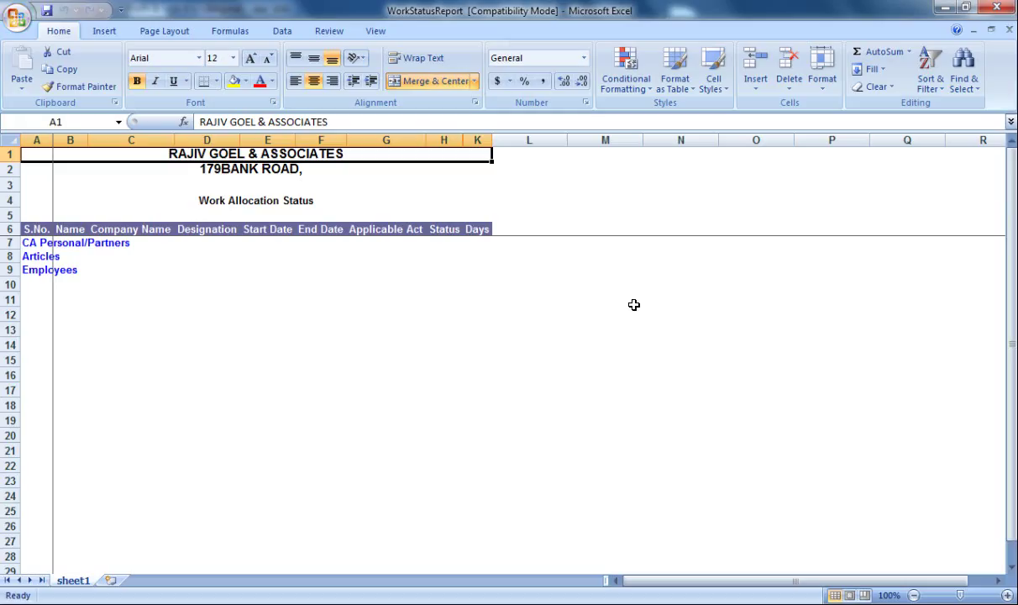
click(998, 7)
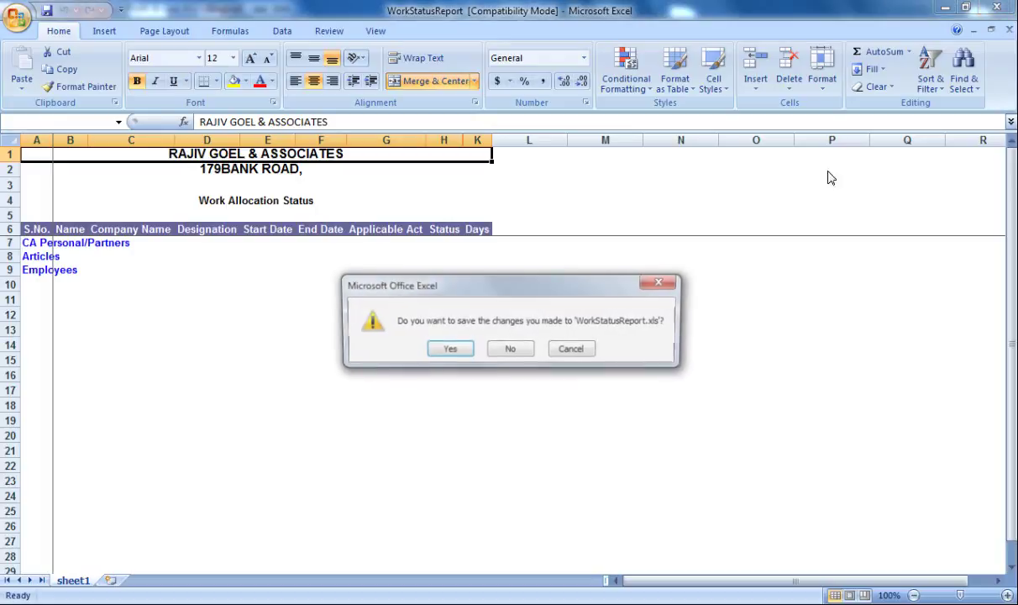
key(n)
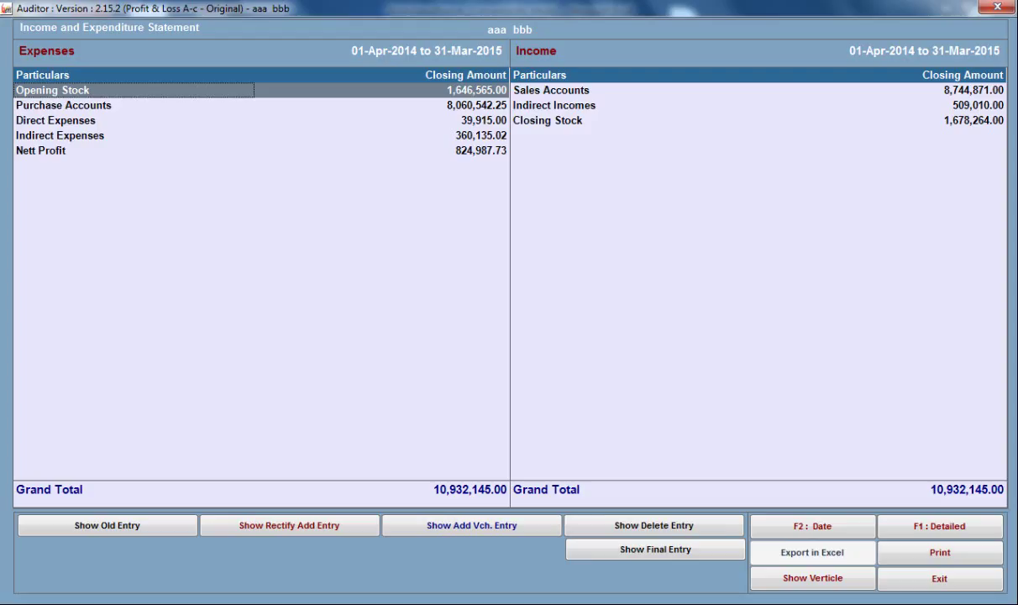
click(915, 579)
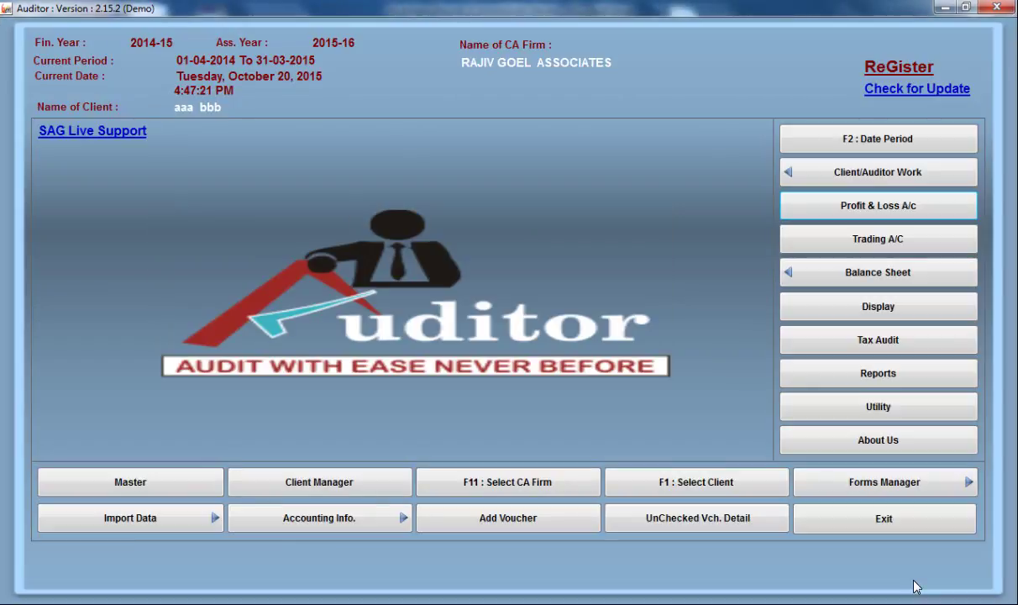
Open the Trading Account Statement and try its detail options, choosing Daily and finally Verticle Yearly
click(900, 242)
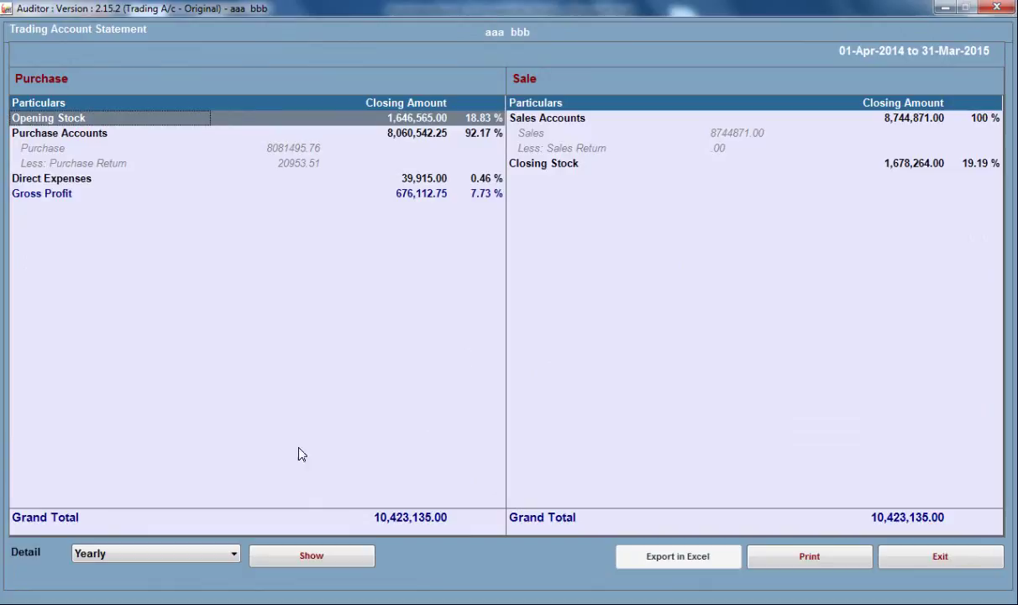
click(217, 554)
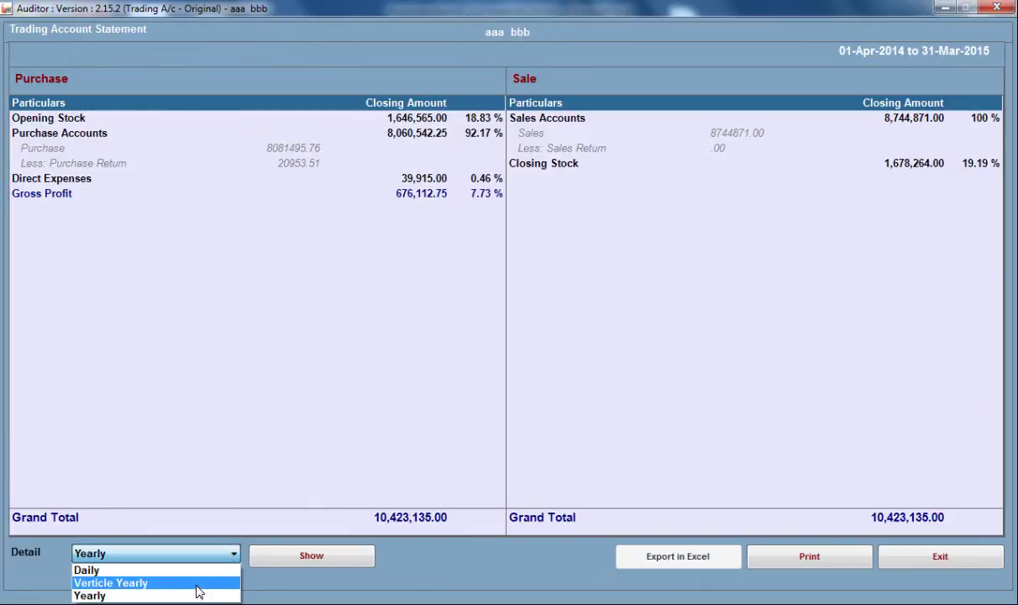
click(201, 576)
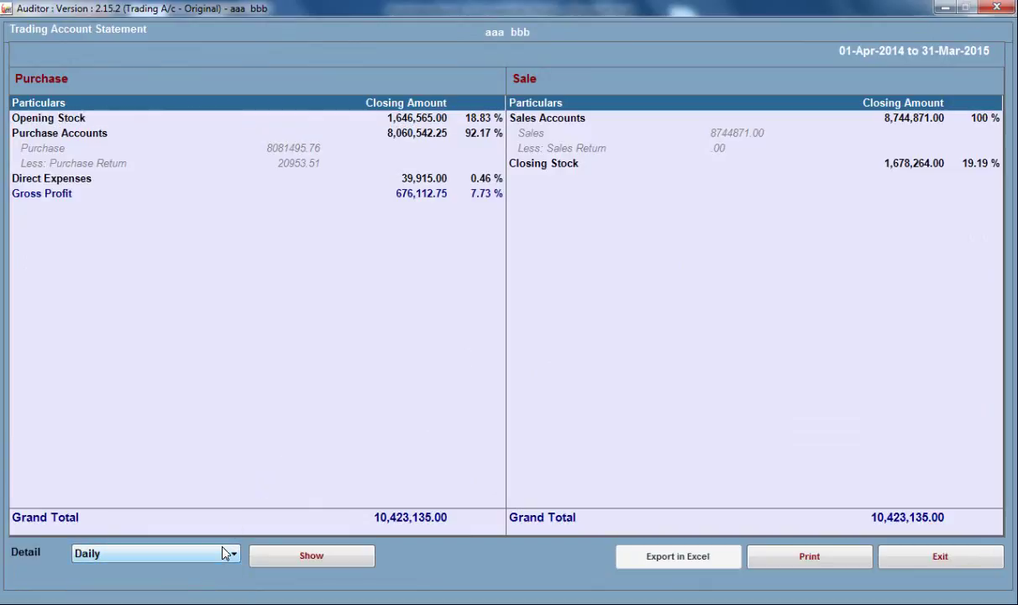
click(225, 553)
click(192, 583)
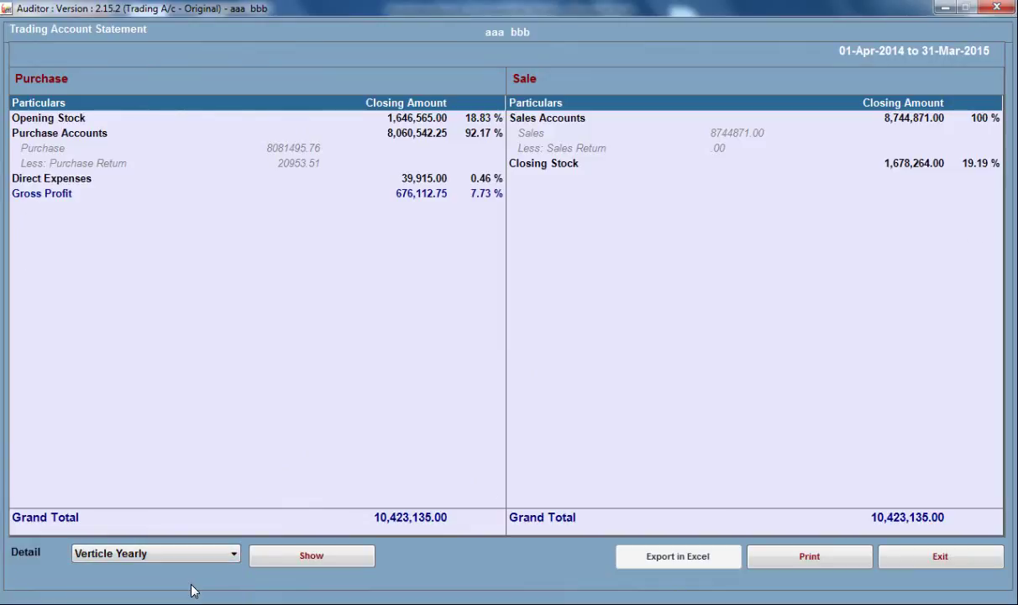
Generate the printable Trading Account report, switch back to the statement and leave it
click(772, 558)
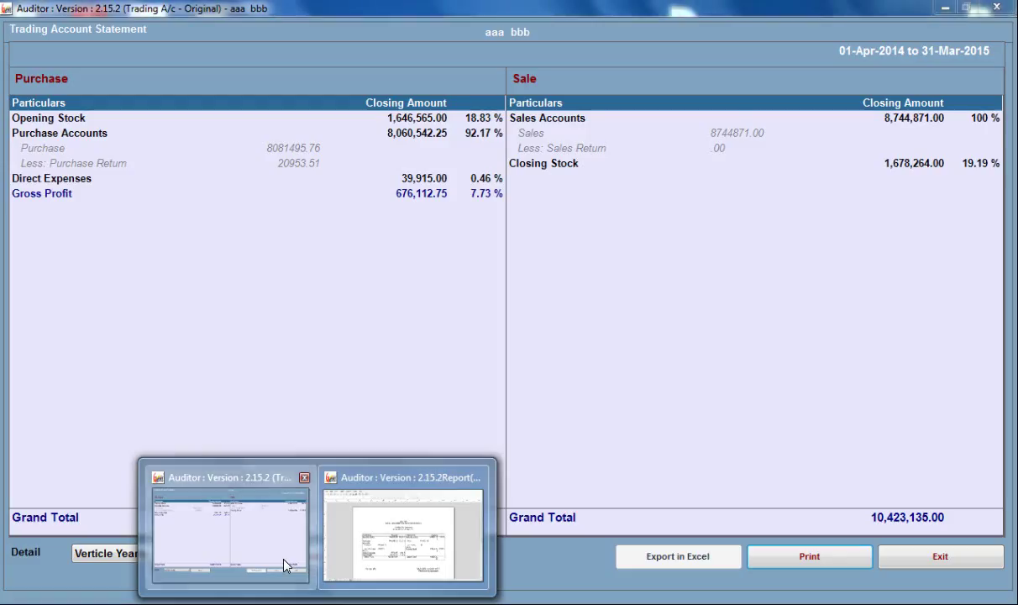
click(284, 564)
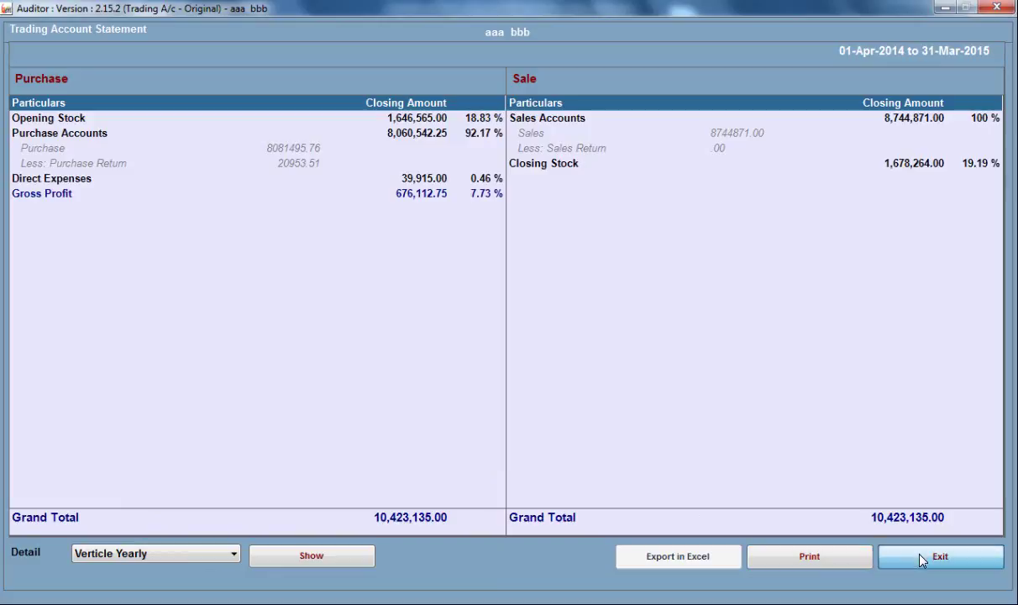
click(983, 558)
View the client's Balance Sheet with its liabilities and assets, and return to the main screen
click(838, 283)
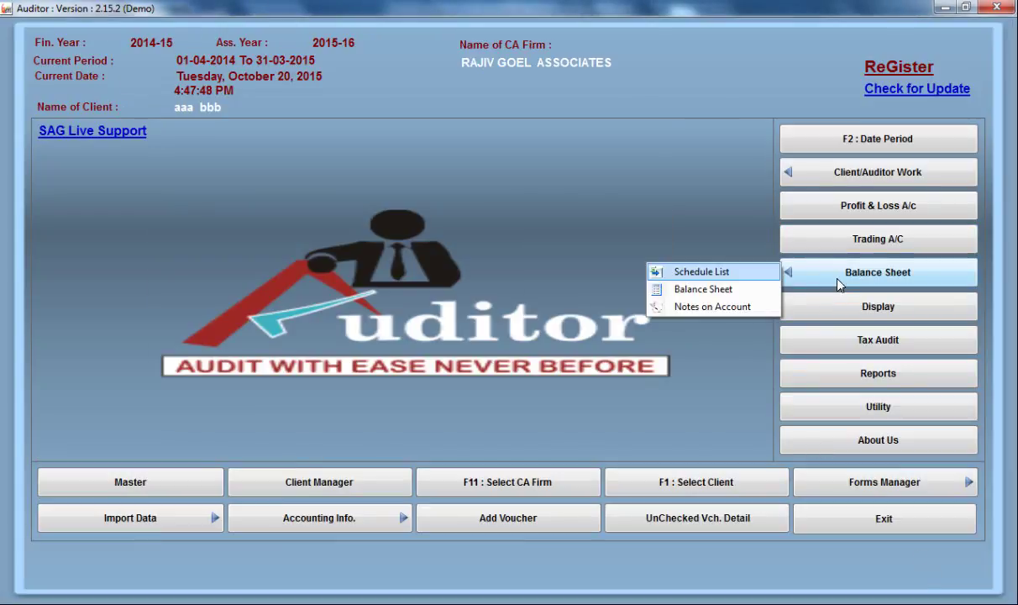
click(756, 292)
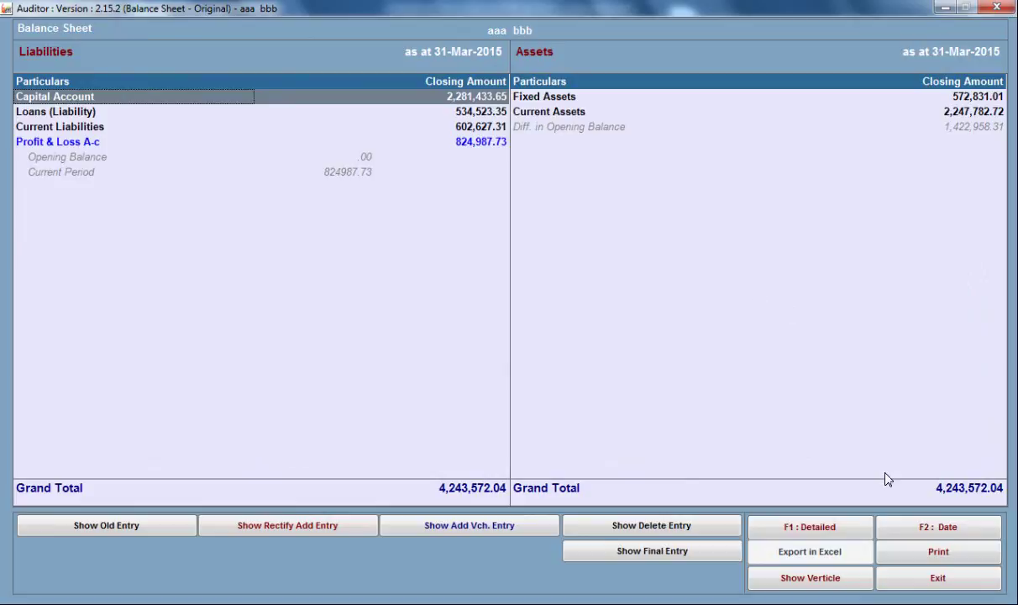
click(903, 578)
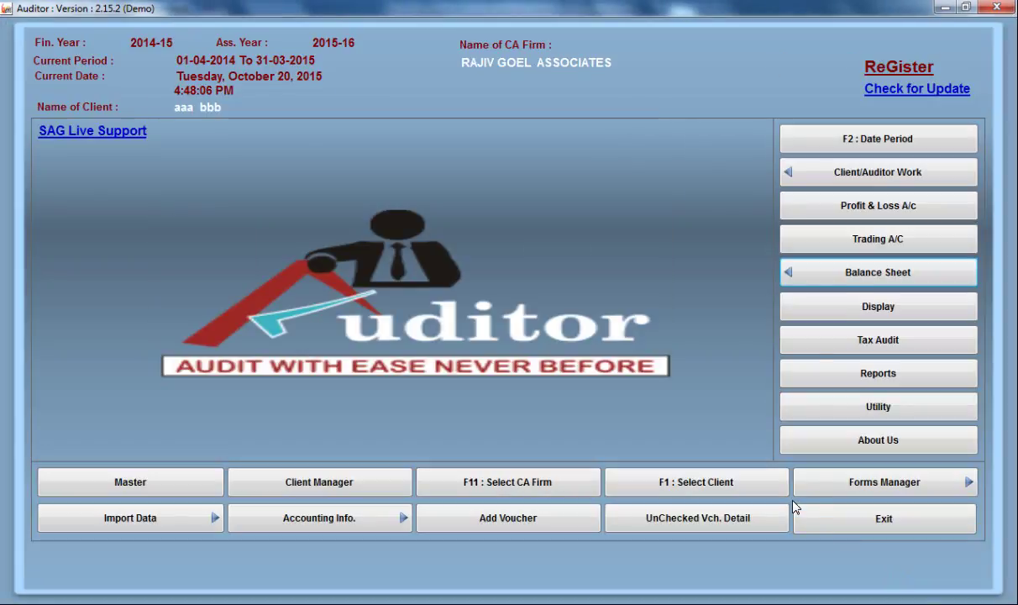
Open the Day Book from the display options, preview its printable voucher report and close both
click(841, 306)
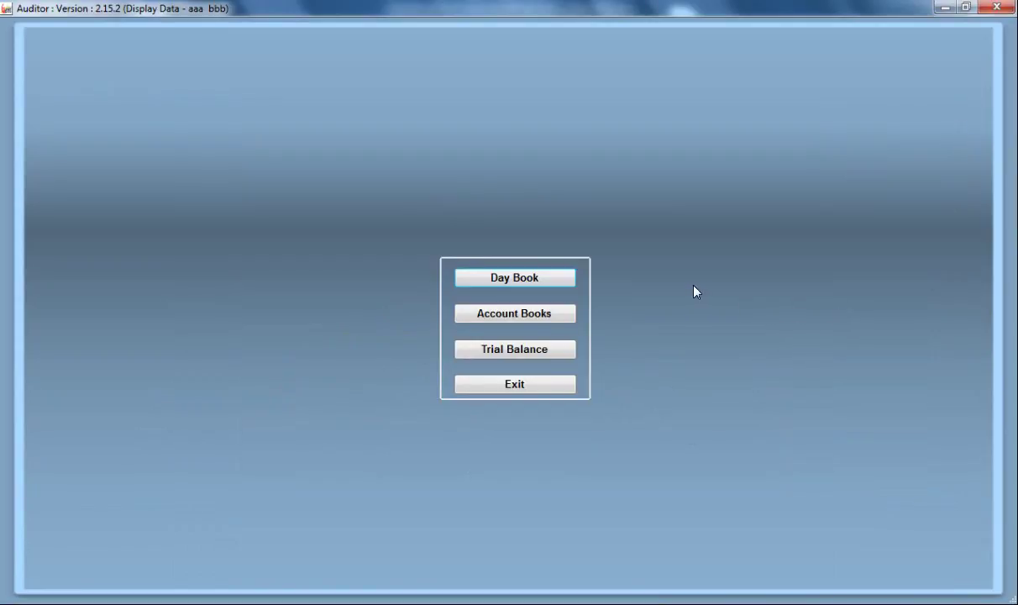
click(515, 280)
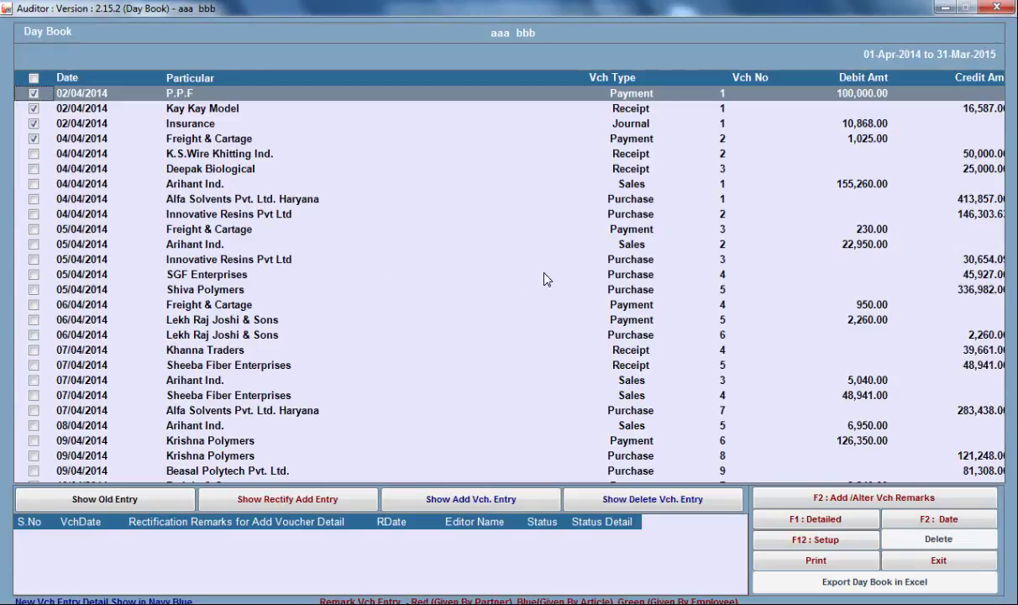
click(815, 558)
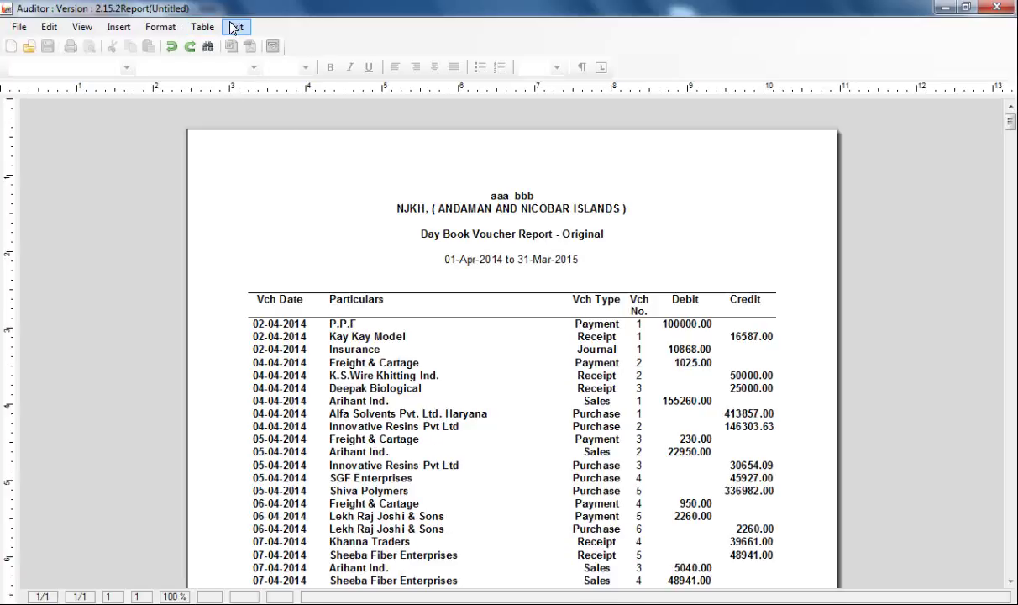
click(235, 27)
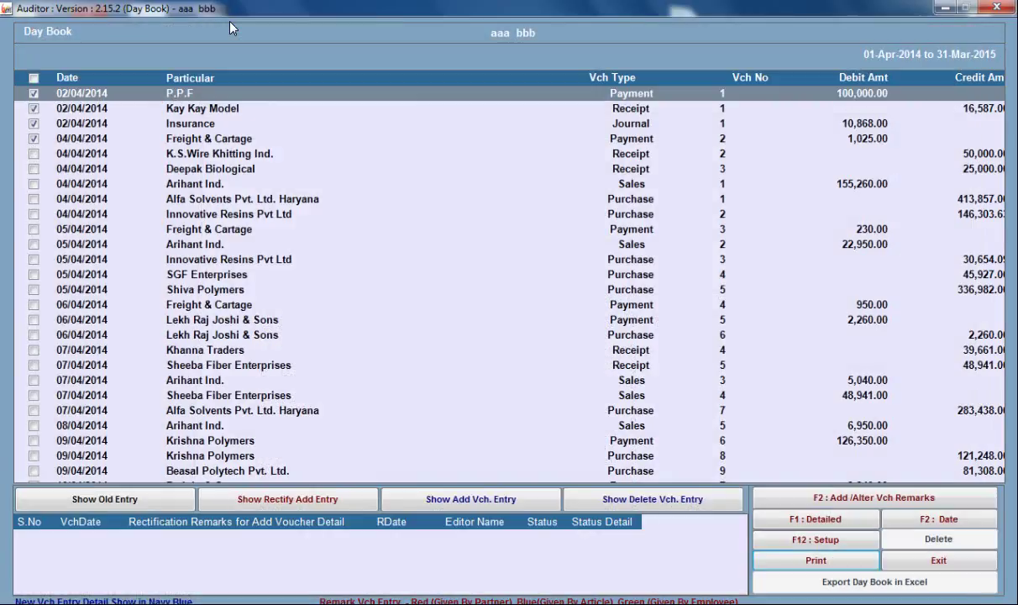
click(911, 561)
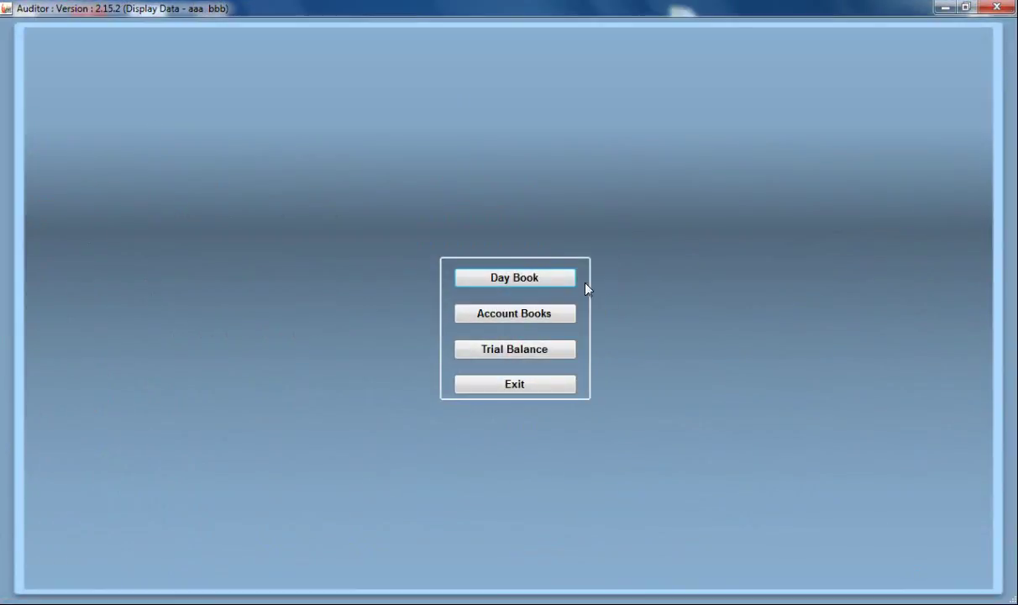
View the Account Books options in the display data and return to the main screen
click(562, 317)
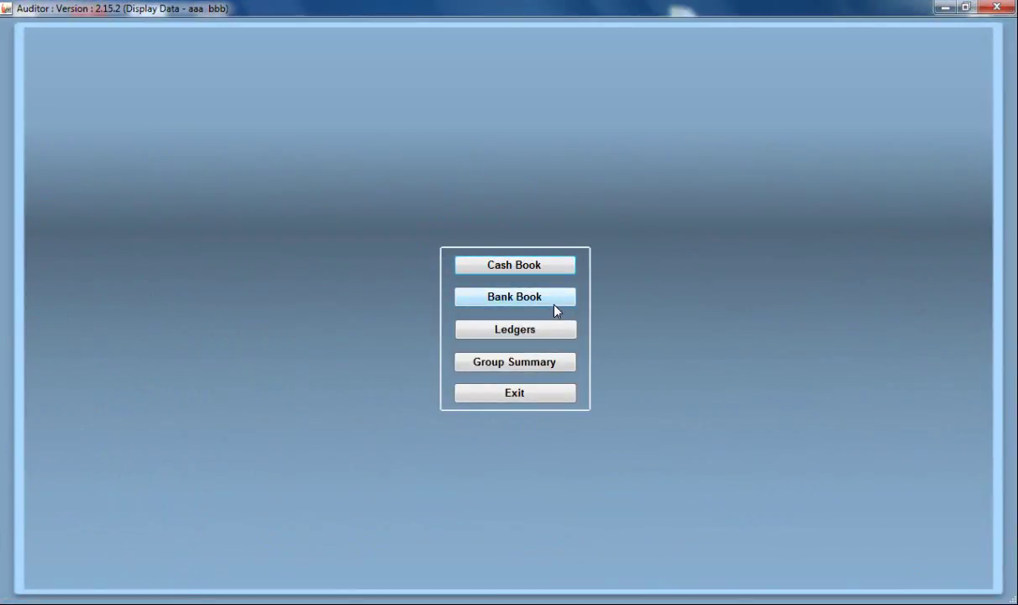
click(558, 393)
click(558, 393)
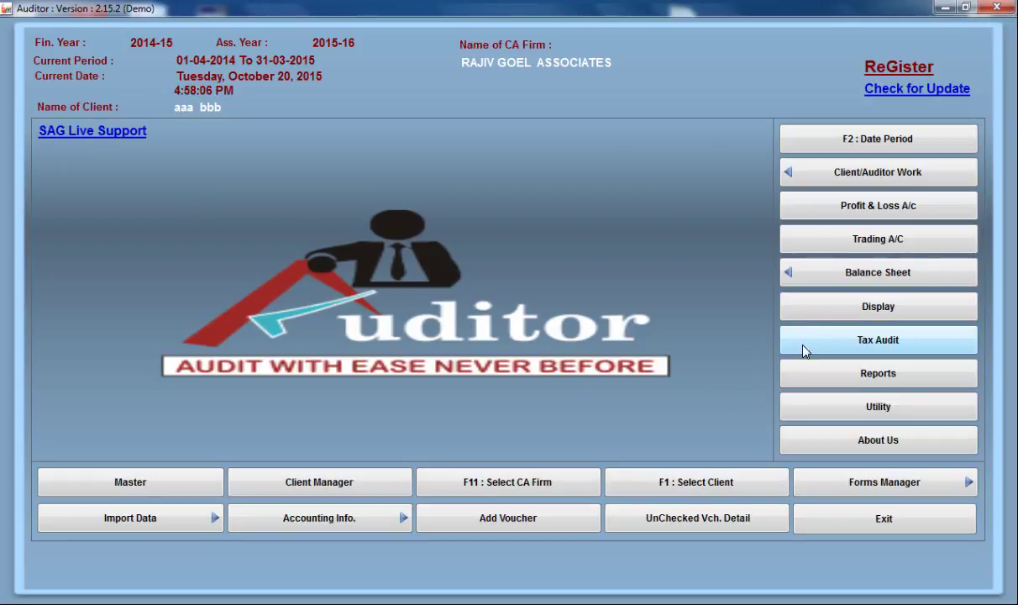
Open the tax audit's Ledgers List, view the client's account list and close it
click(805, 349)
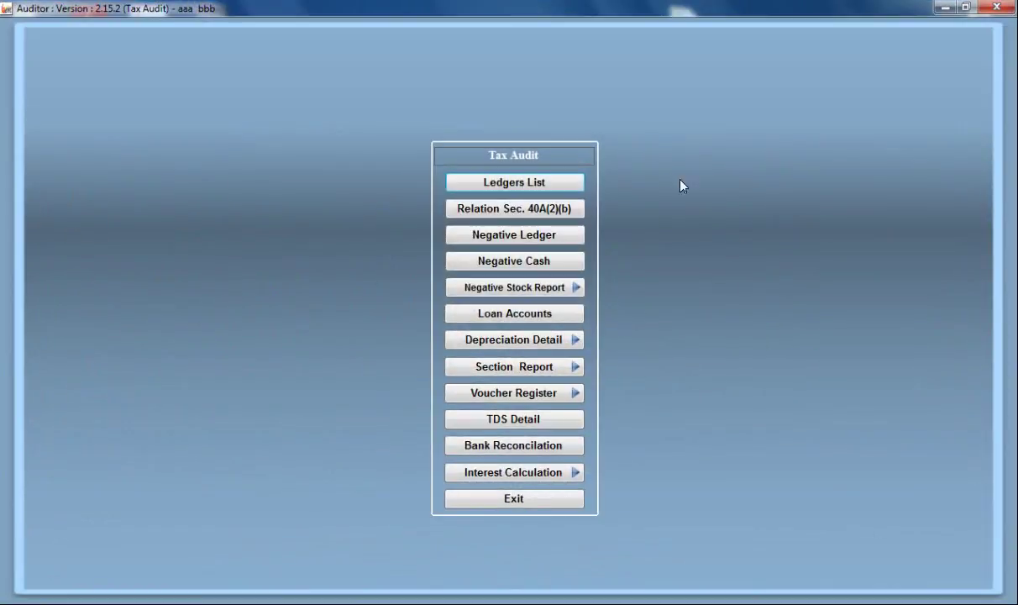
click(554, 186)
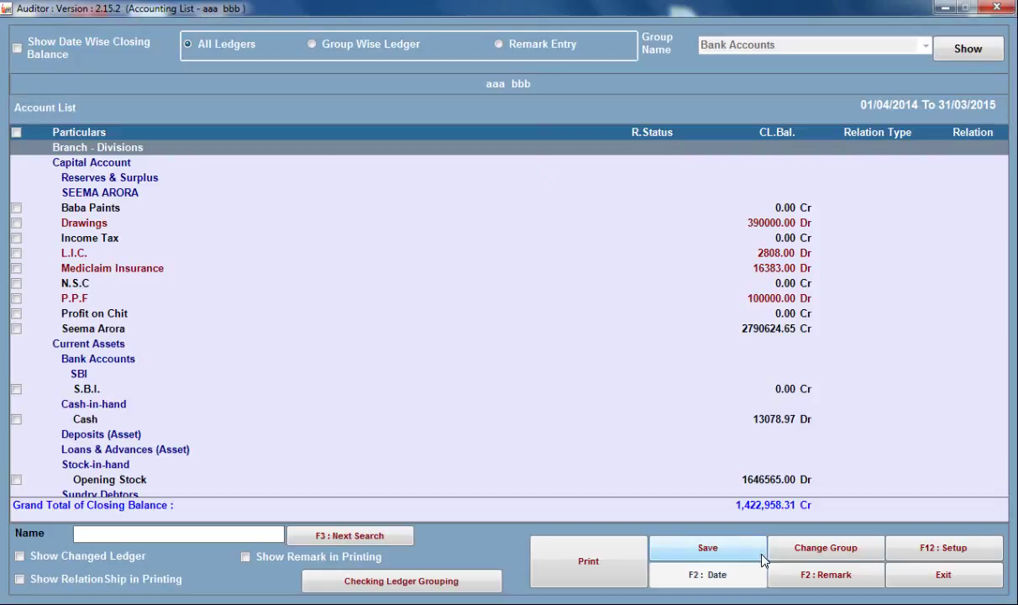
click(899, 584)
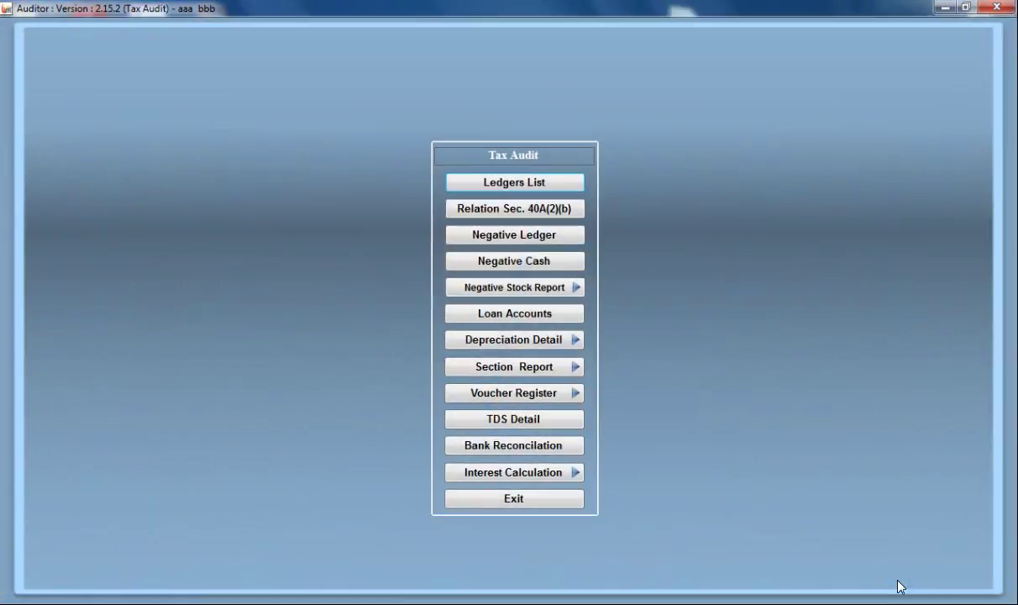
View the Negative Ledger report and the Negative Stock Report from the tax audit options, closing each one
click(533, 240)
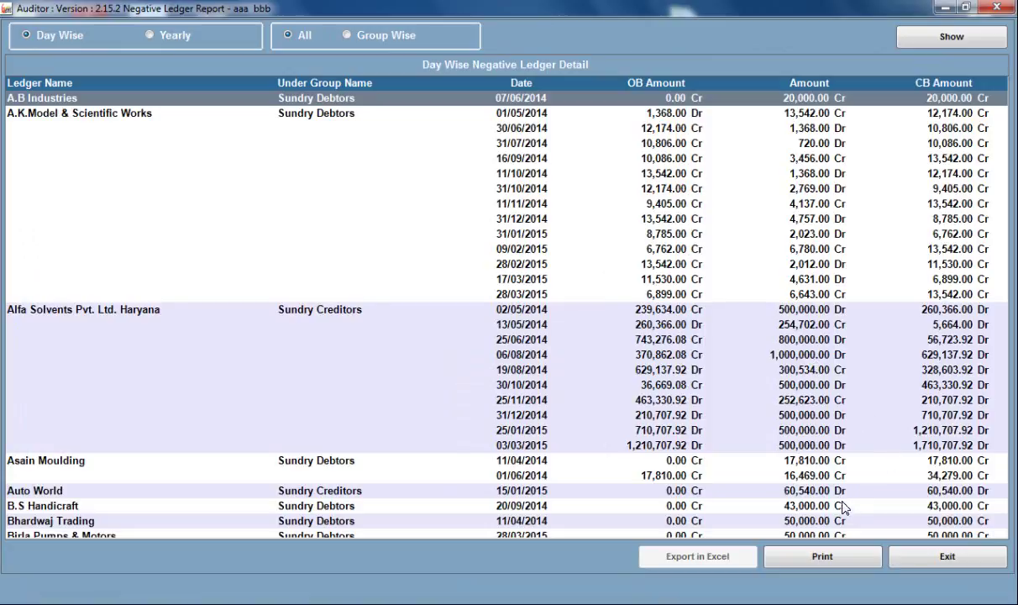
click(911, 561)
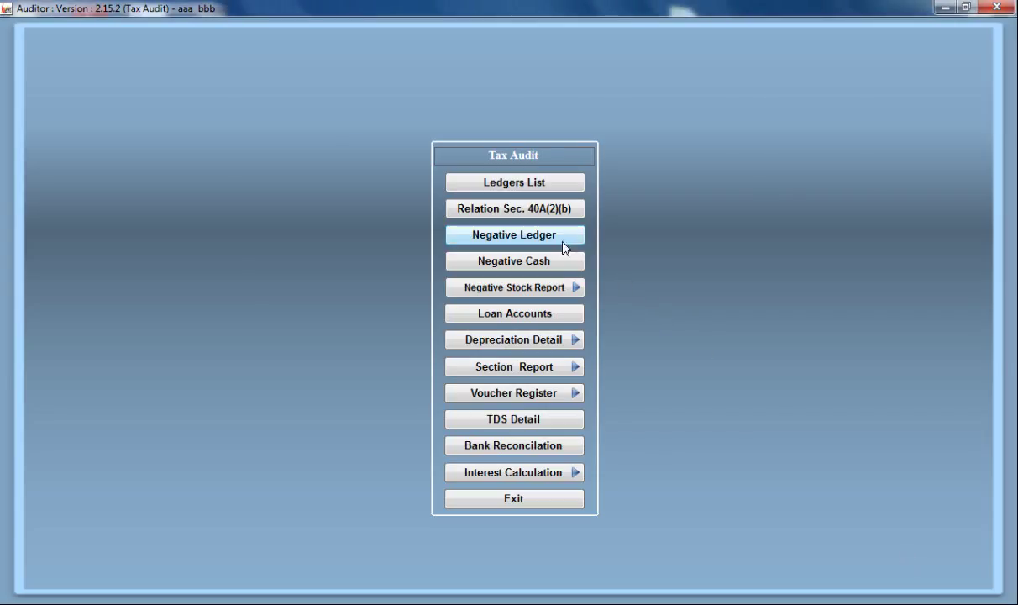
click(560, 289)
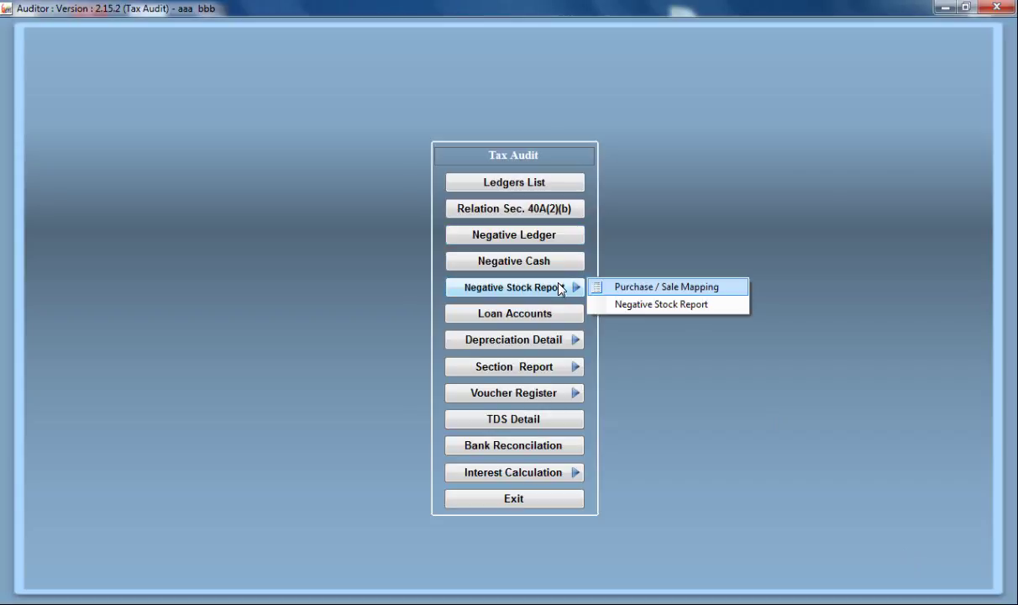
click(631, 309)
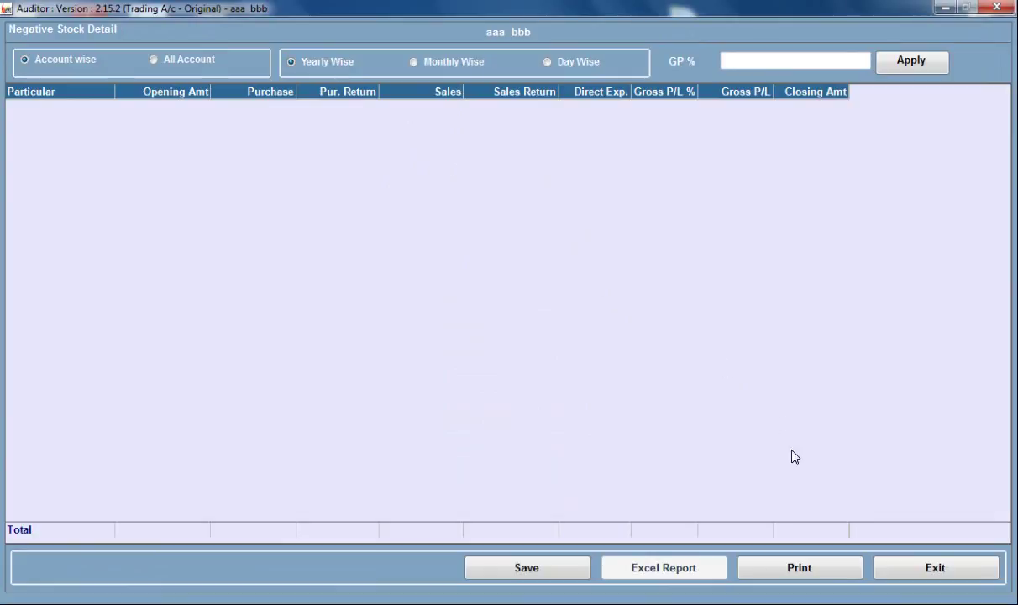
click(923, 578)
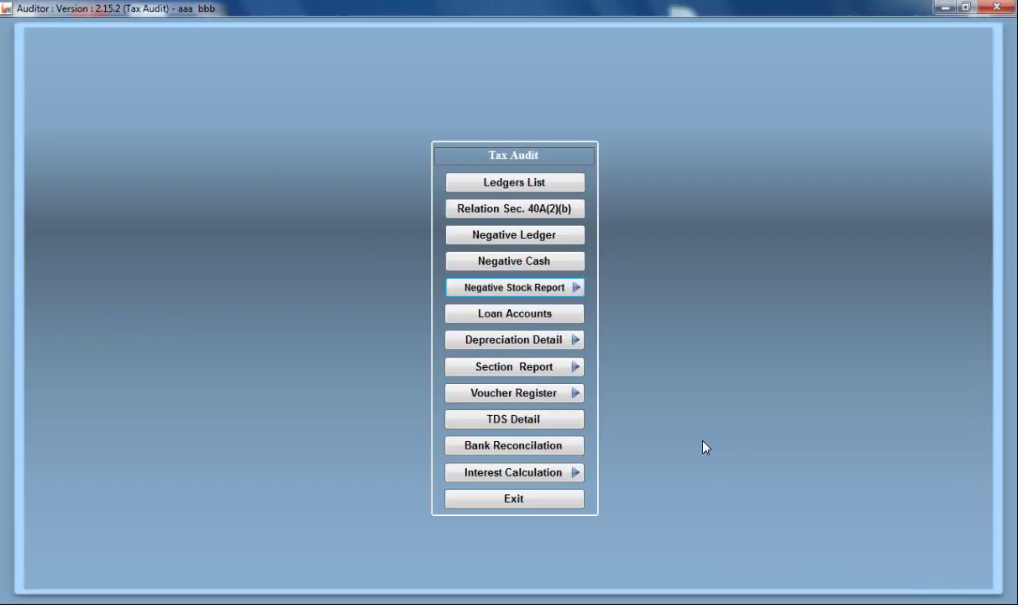
Look through the tax audit's Depreciation Detail, Section Report and Voucher Register options
click(560, 341)
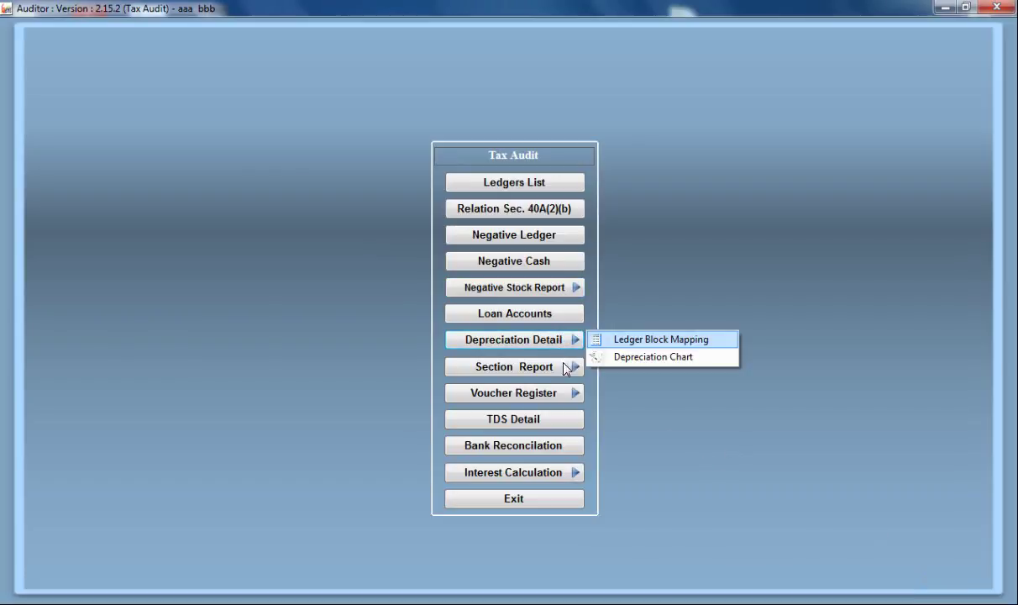
click(567, 373)
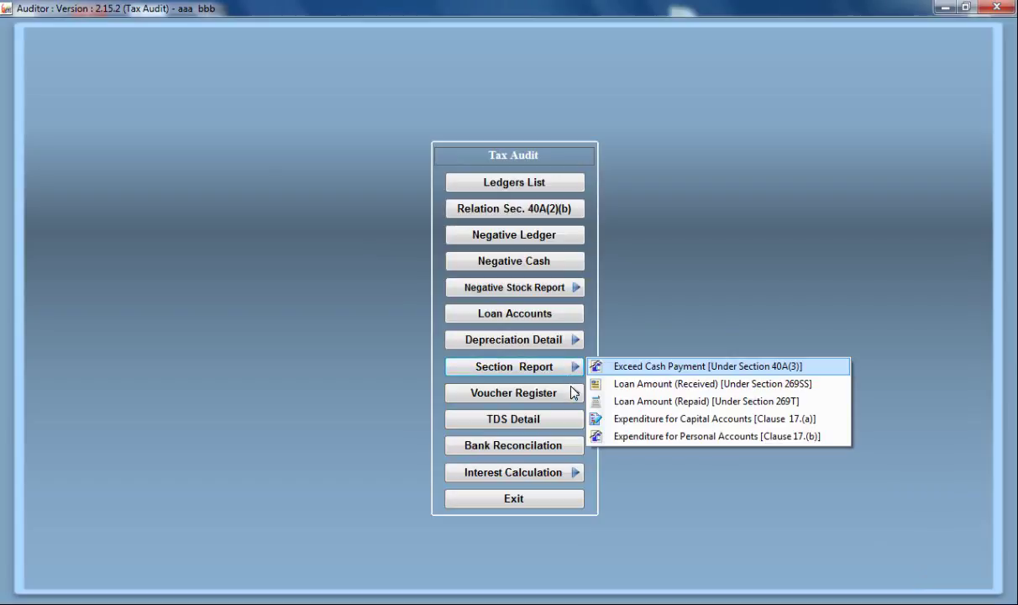
click(576, 400)
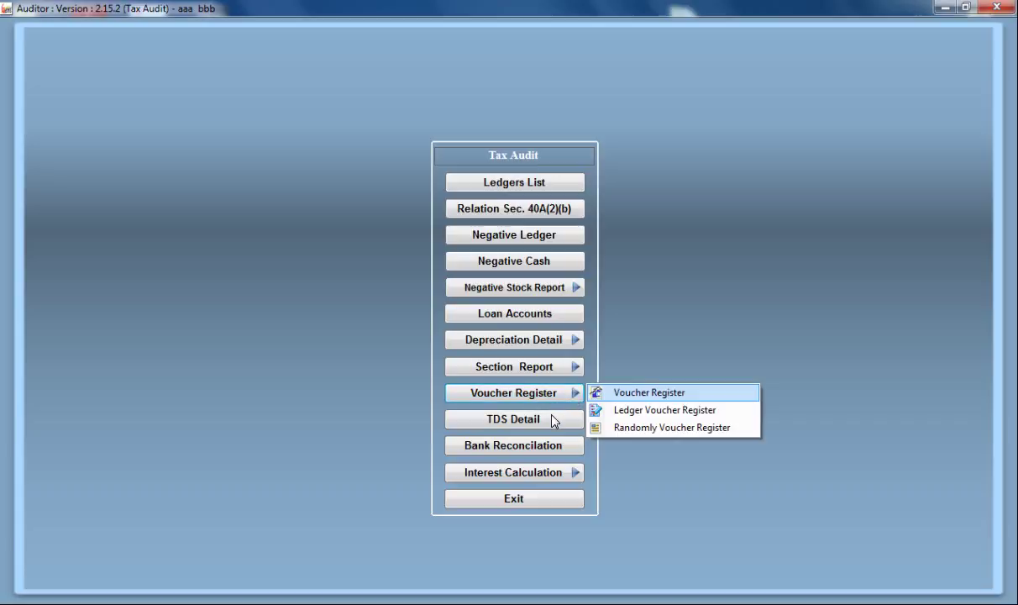
View the client's TDS Detail, close it and leave the tax audit options for the main screen
click(554, 420)
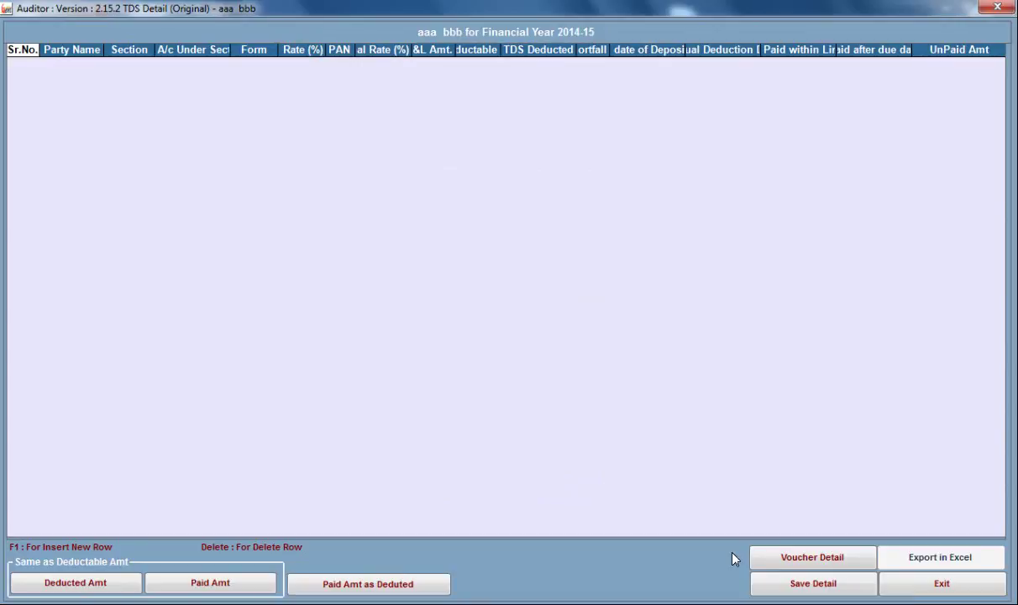
click(886, 592)
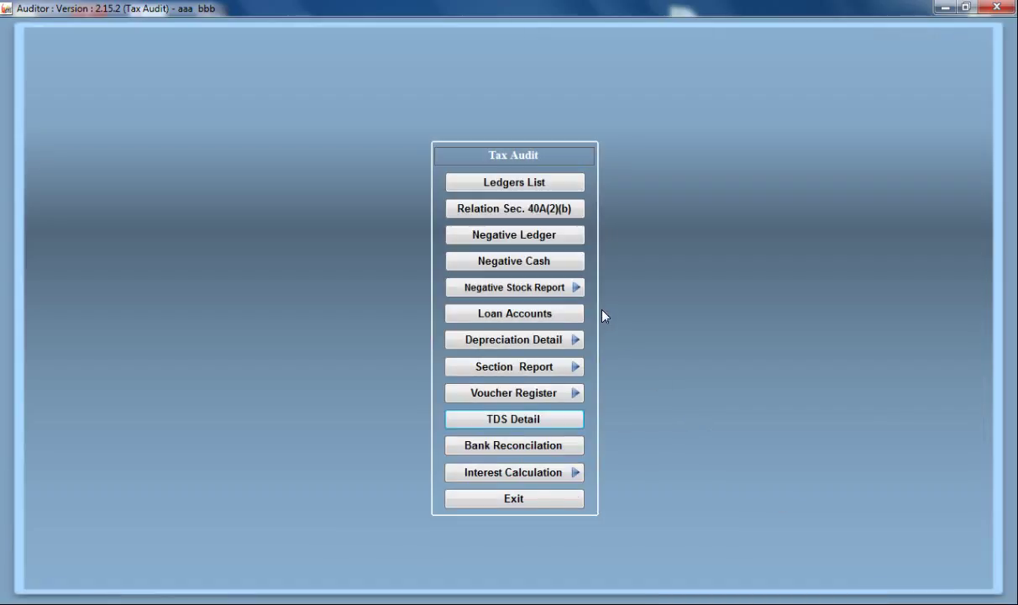
click(562, 496)
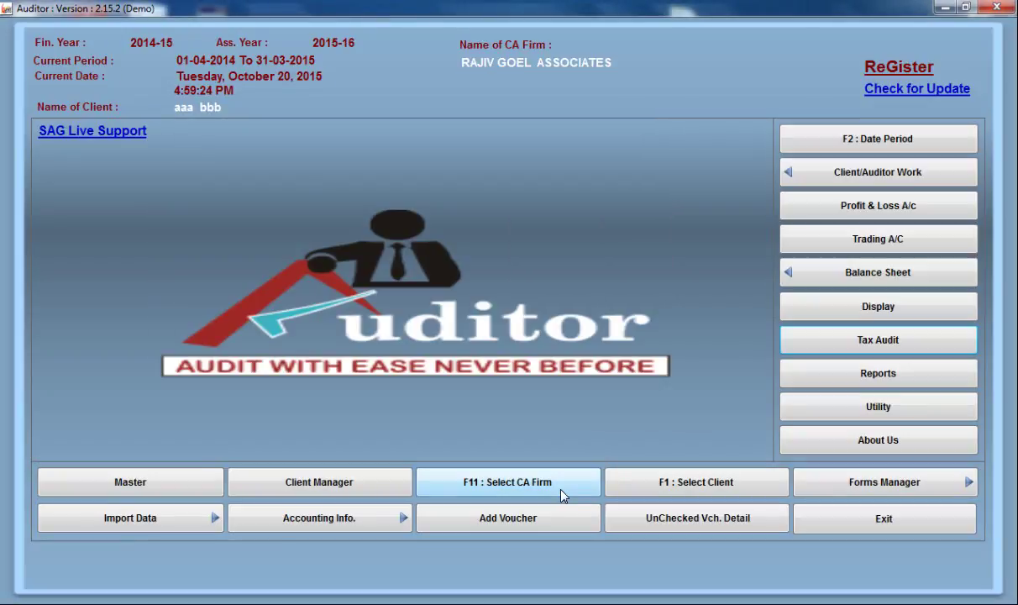
Open the Remark Detail report and include Voucher Remark, Change Ledger Group, and the article, partner and employee name-wise editors
click(811, 385)
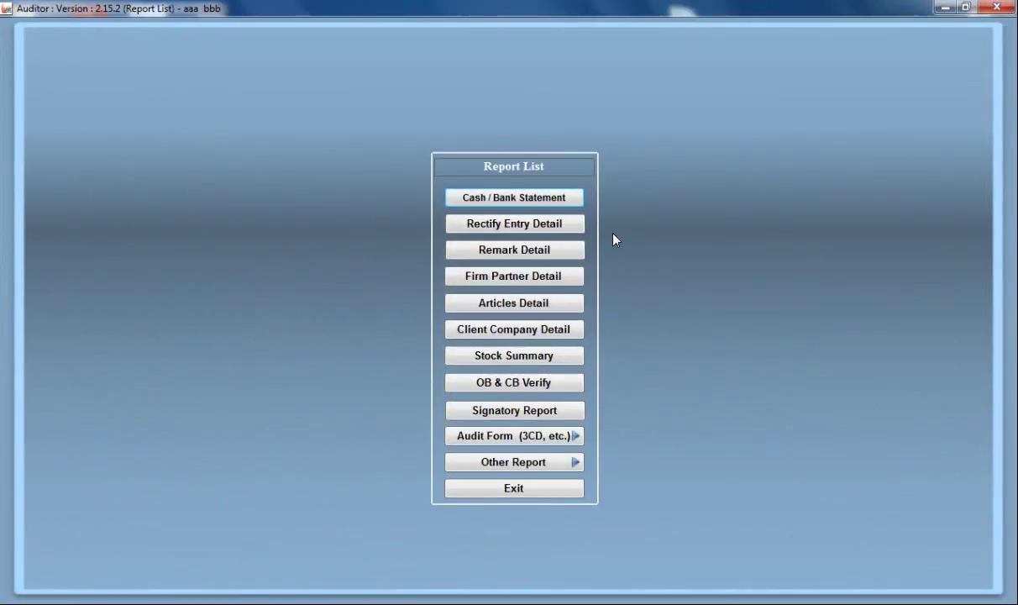
click(548, 249)
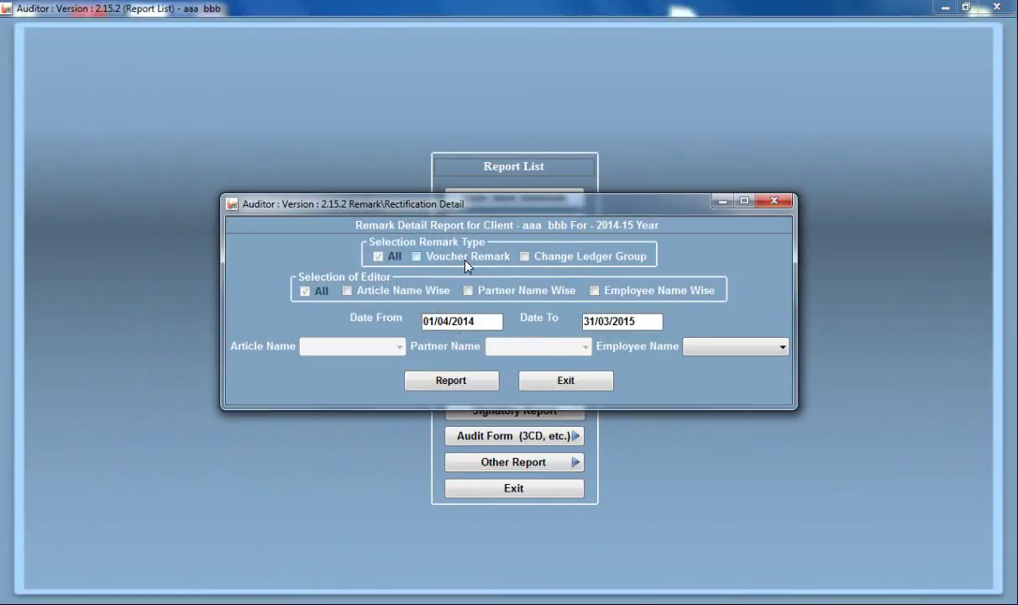
click(466, 261)
click(436, 295)
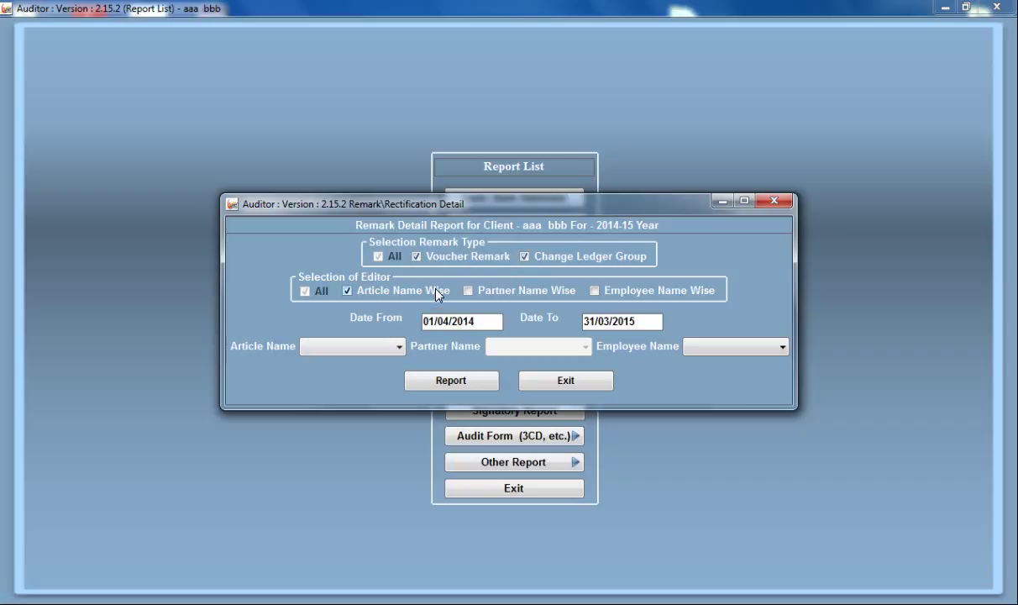
click(502, 291)
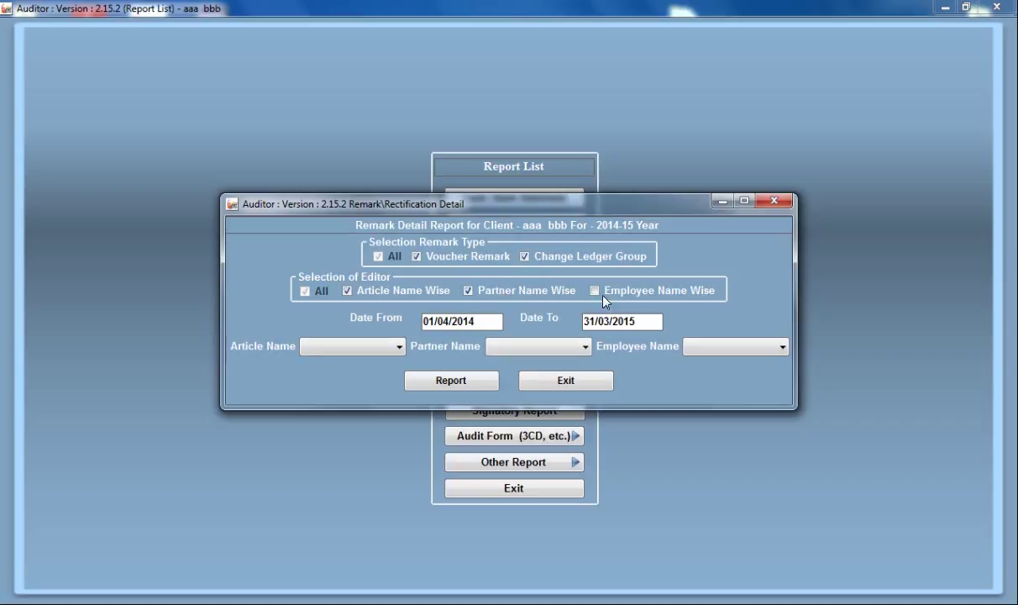
click(614, 294)
Check the article, partner and employee name lists, generate the Remark / Rectification Detail report, review it and close both
click(400, 347)
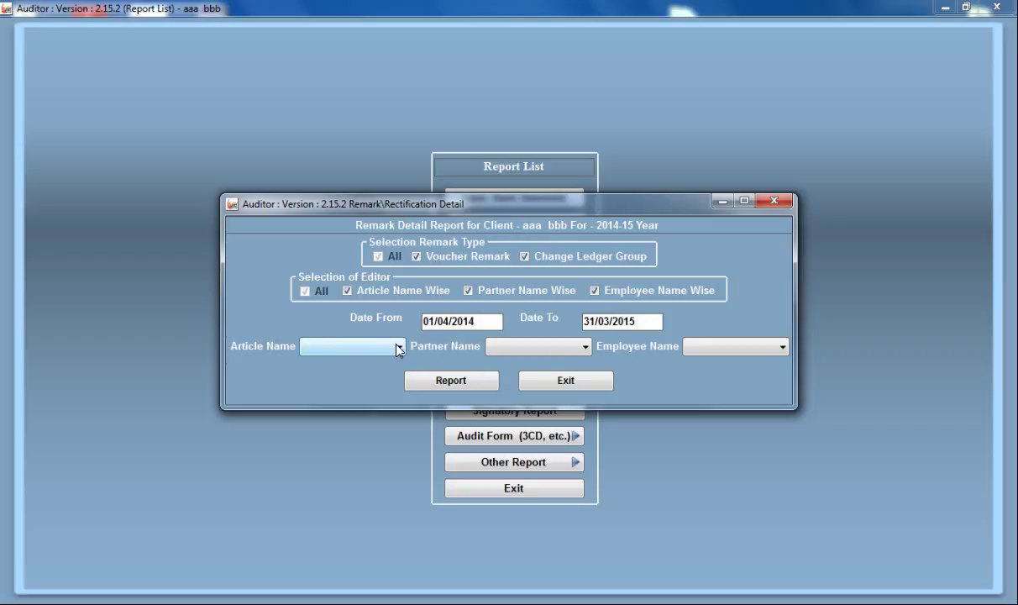
click(529, 353)
click(531, 354)
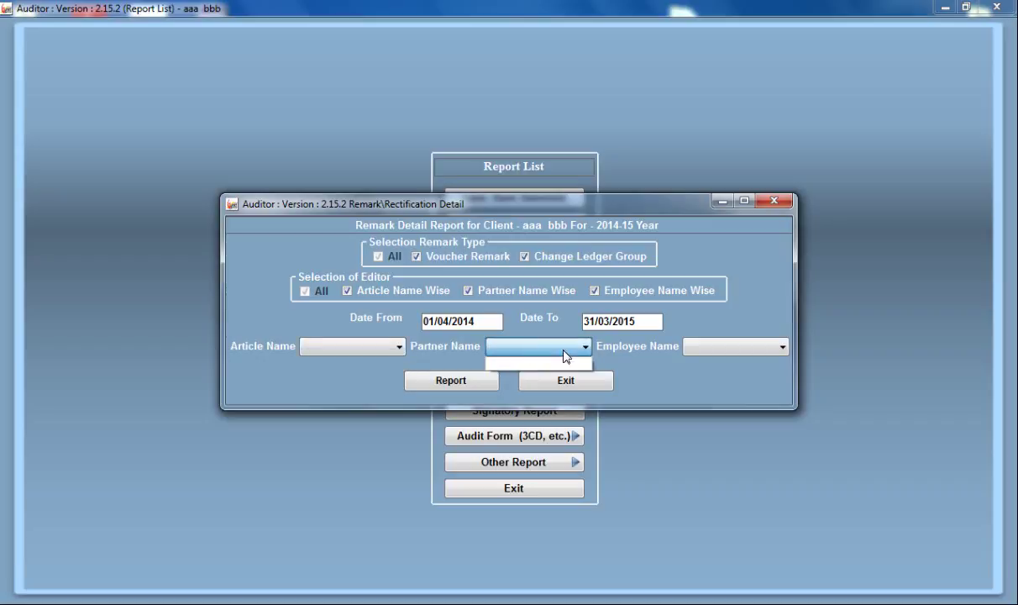
click(707, 354)
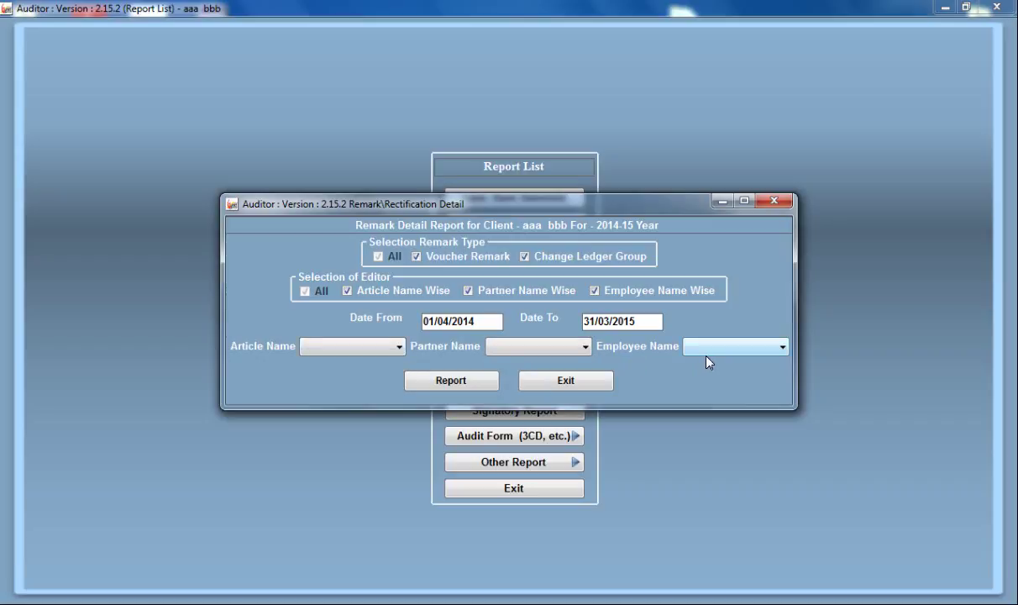
click(471, 382)
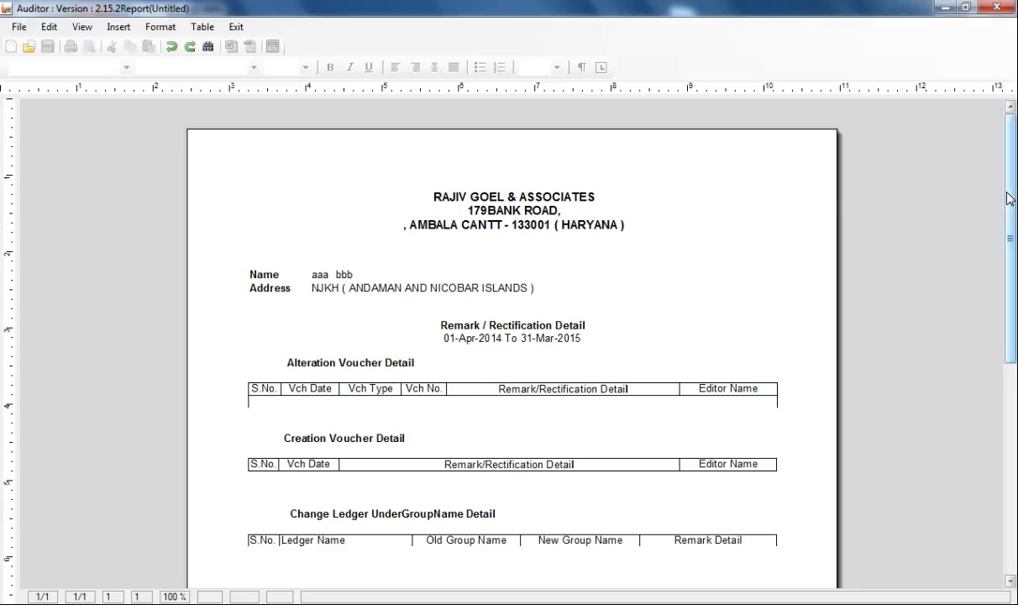
scroll(1010, 201, down, 5)
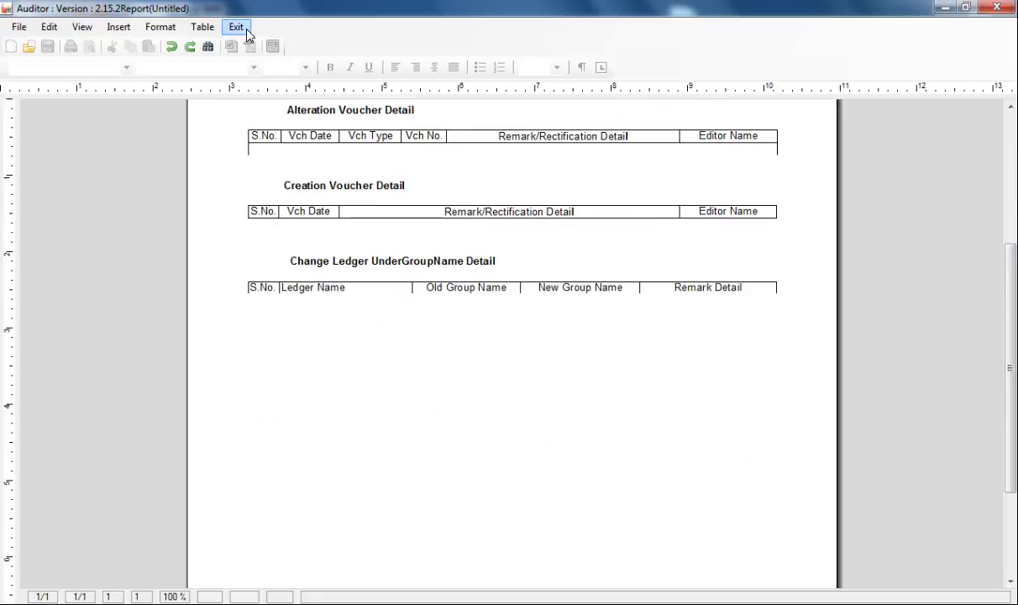
click(244, 28)
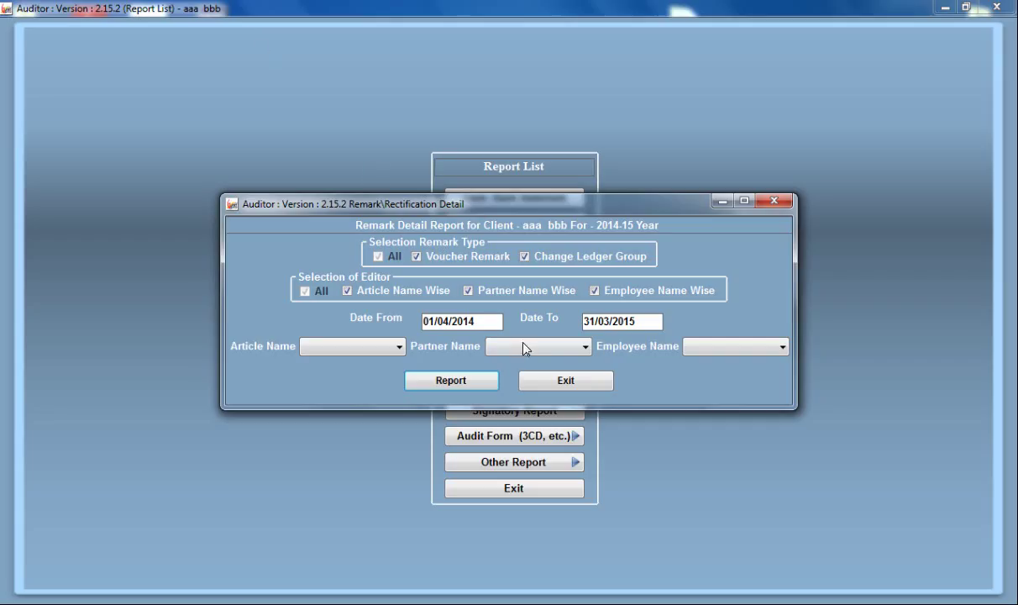
click(546, 380)
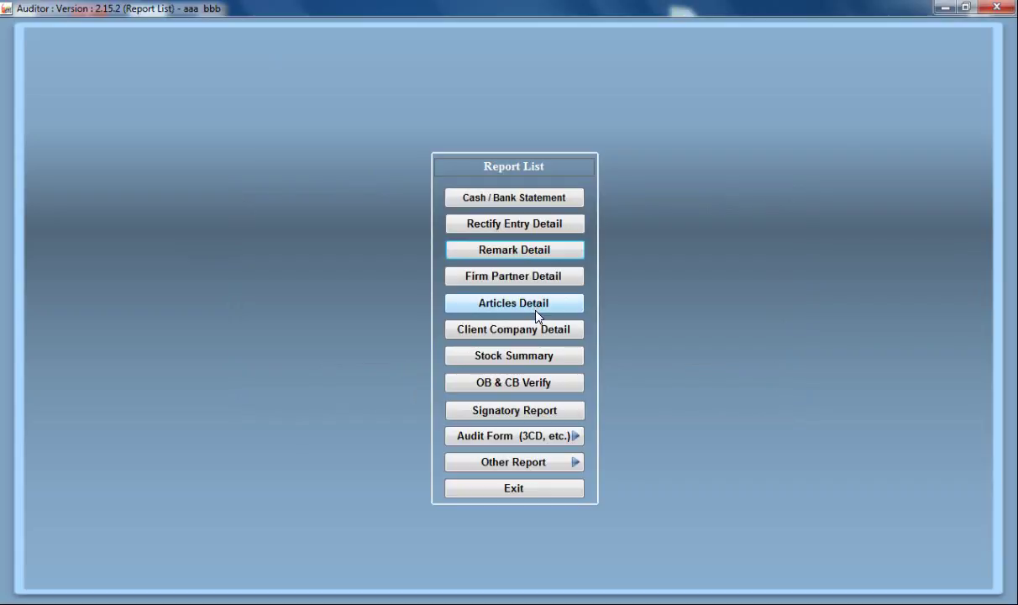
View the Other Report options in the report list and return to the main screen
click(548, 463)
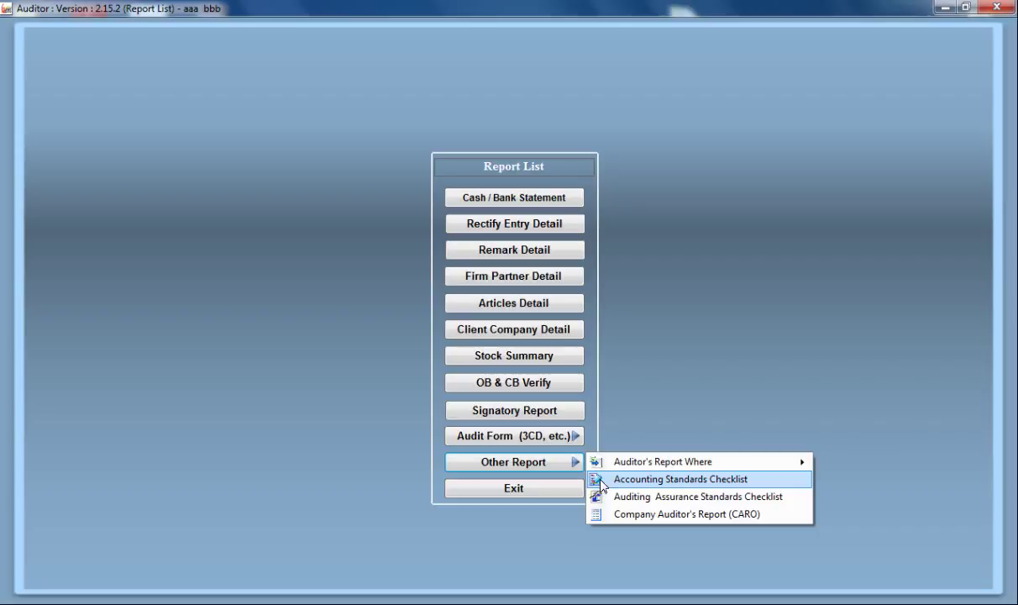
click(557, 492)
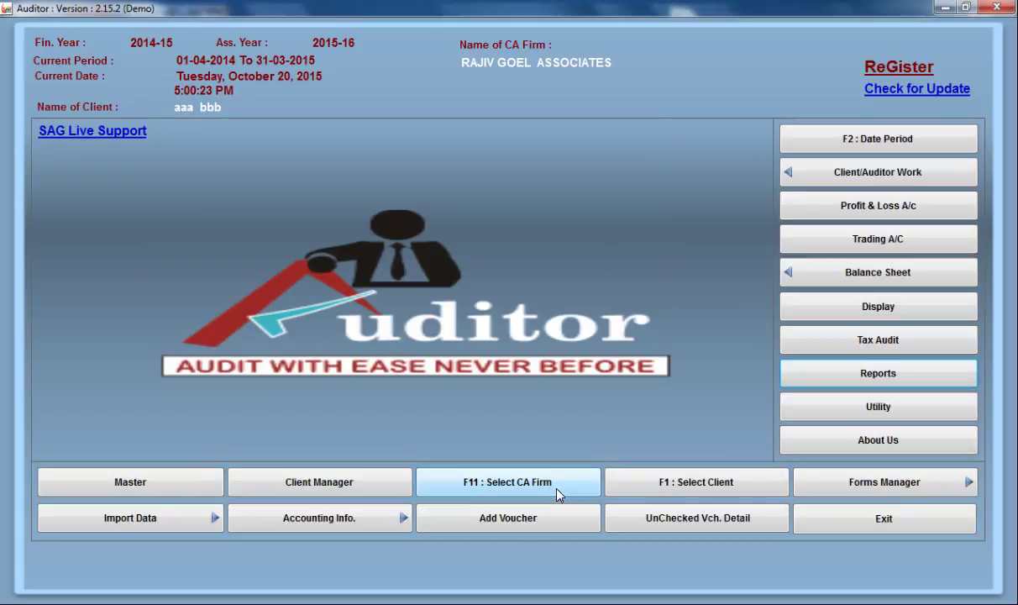
Open the Documents Manager from the utilities, view the blank new-document form, cancel it and leave the document list
click(811, 420)
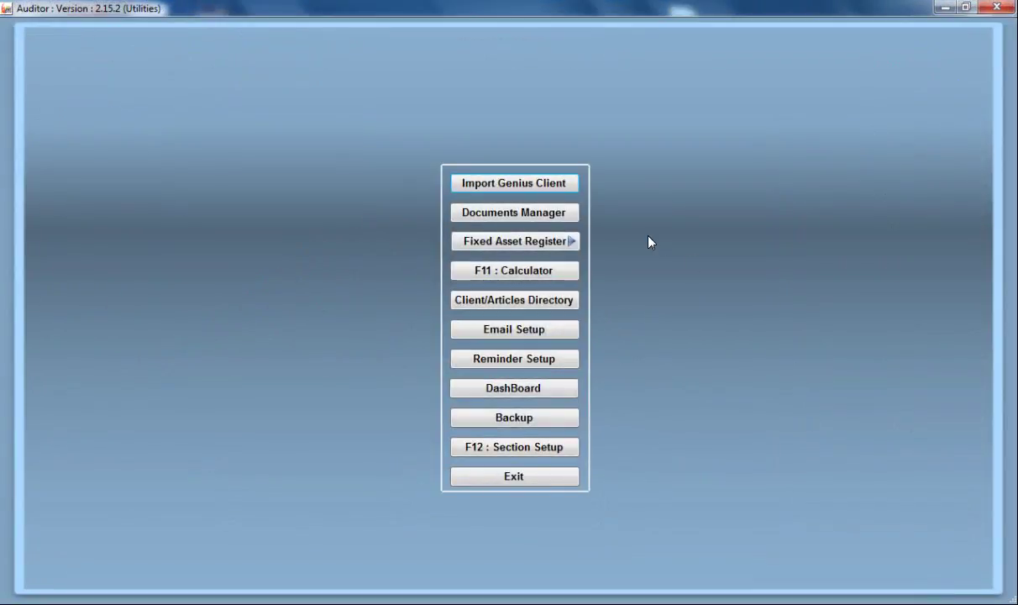
click(556, 214)
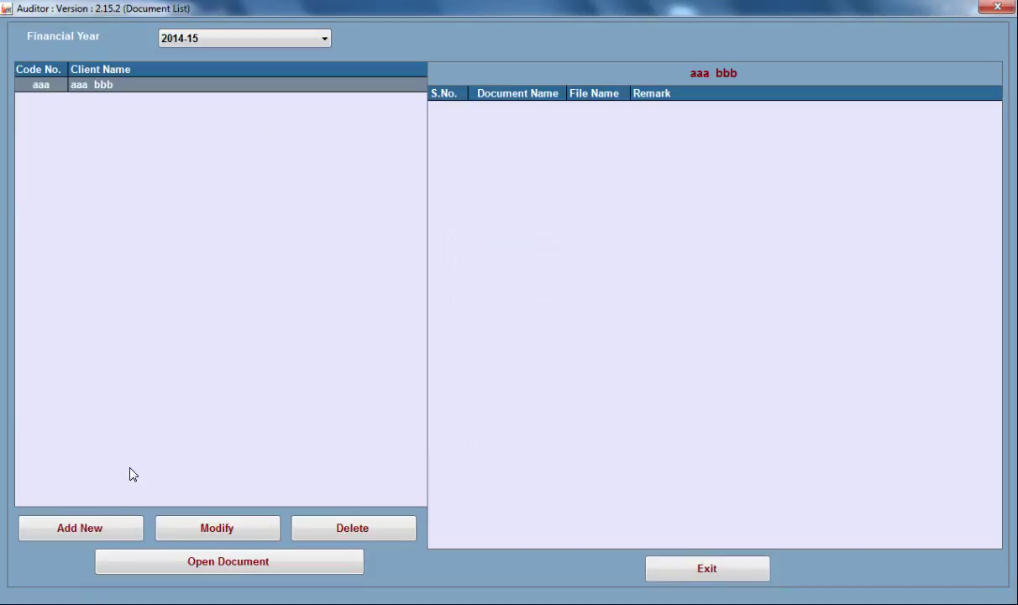
click(77, 527)
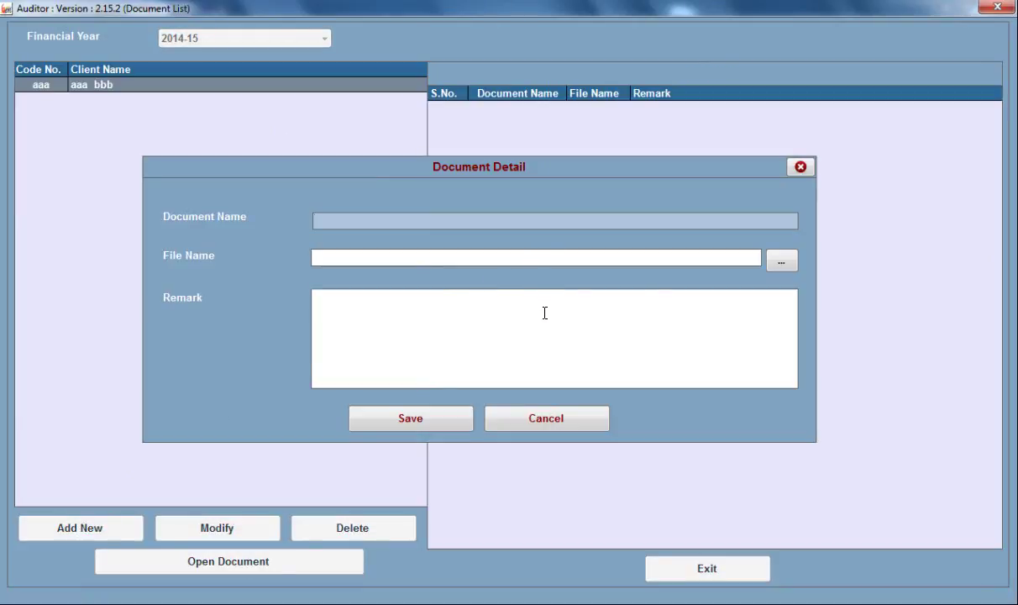
click(802, 165)
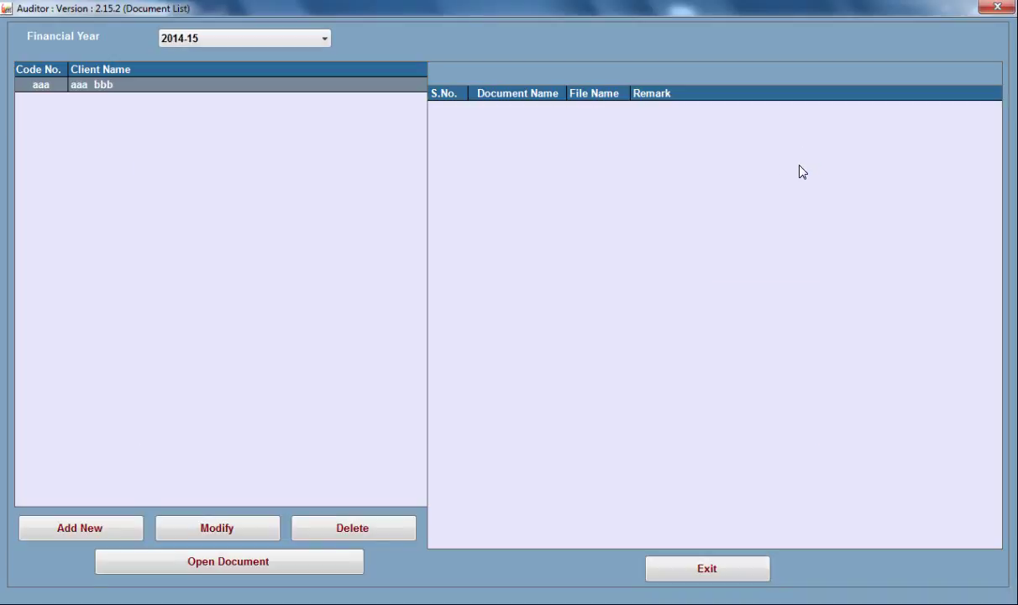
click(686, 569)
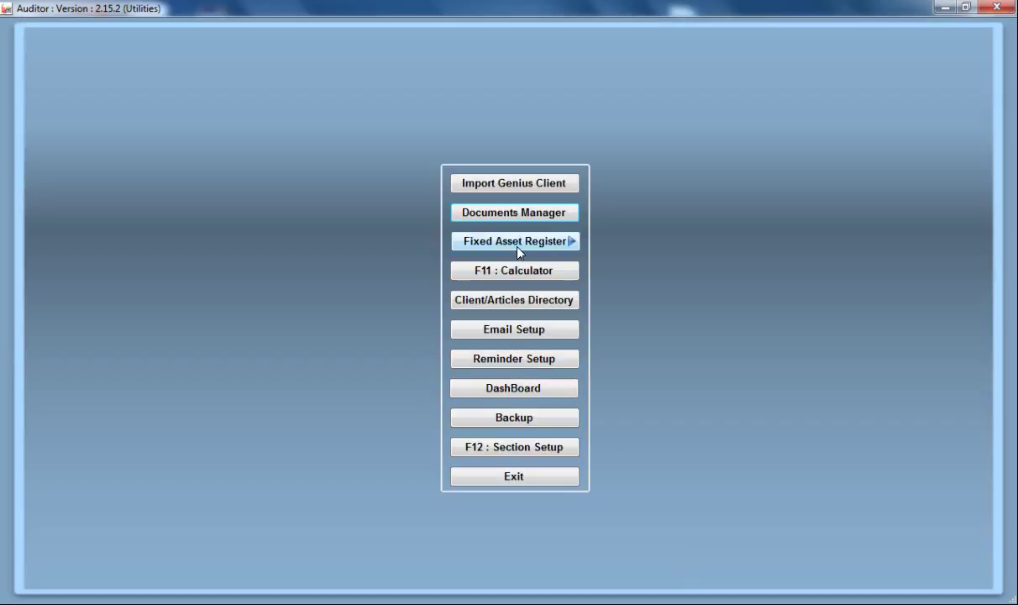
View the Fixed Asset Register options and the blank new-event form in Reminder Setup, closing everything back to the main screen
click(518, 250)
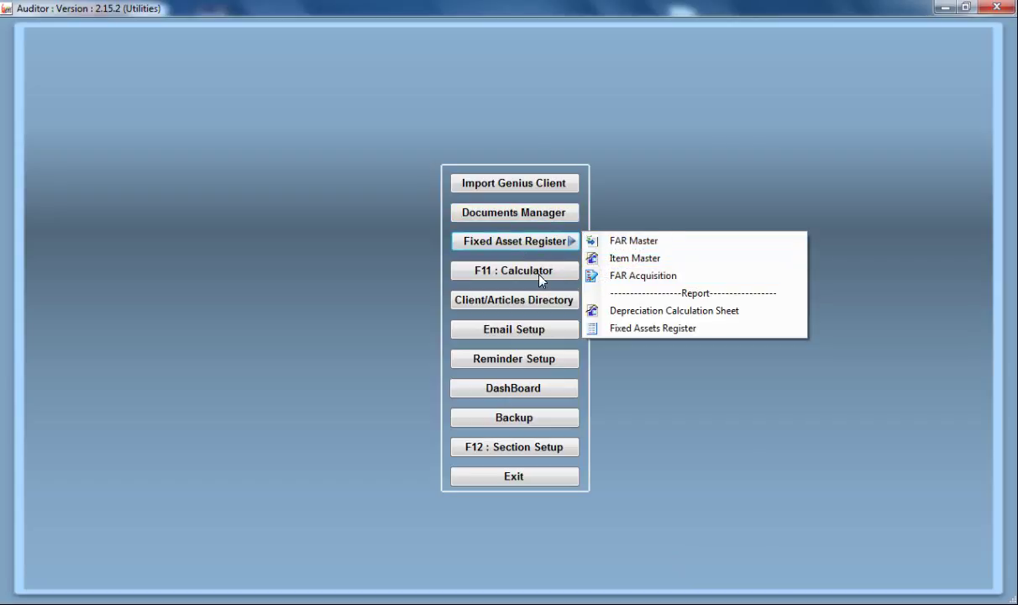
click(540, 361)
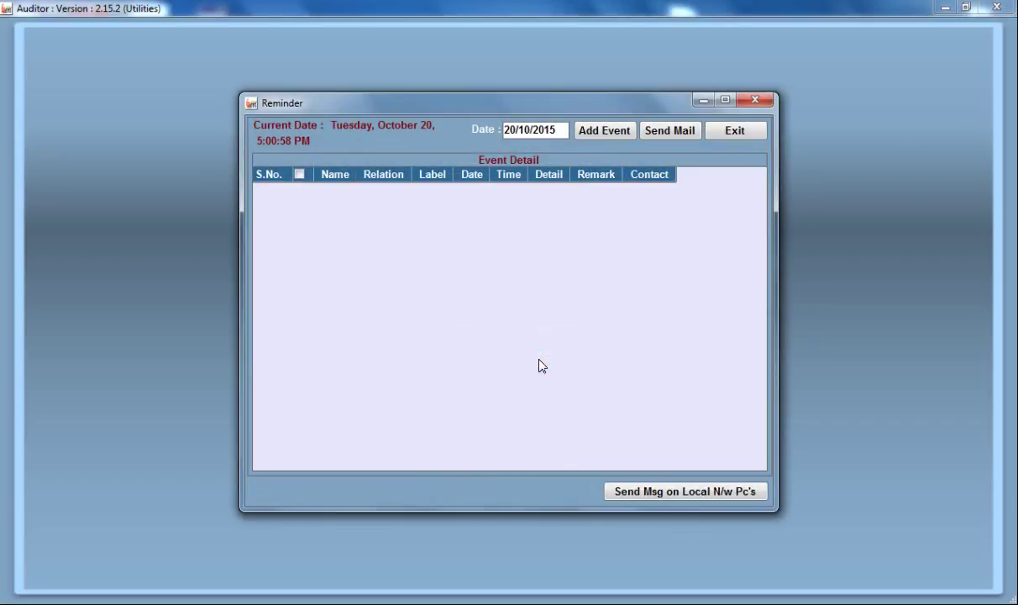
click(605, 132)
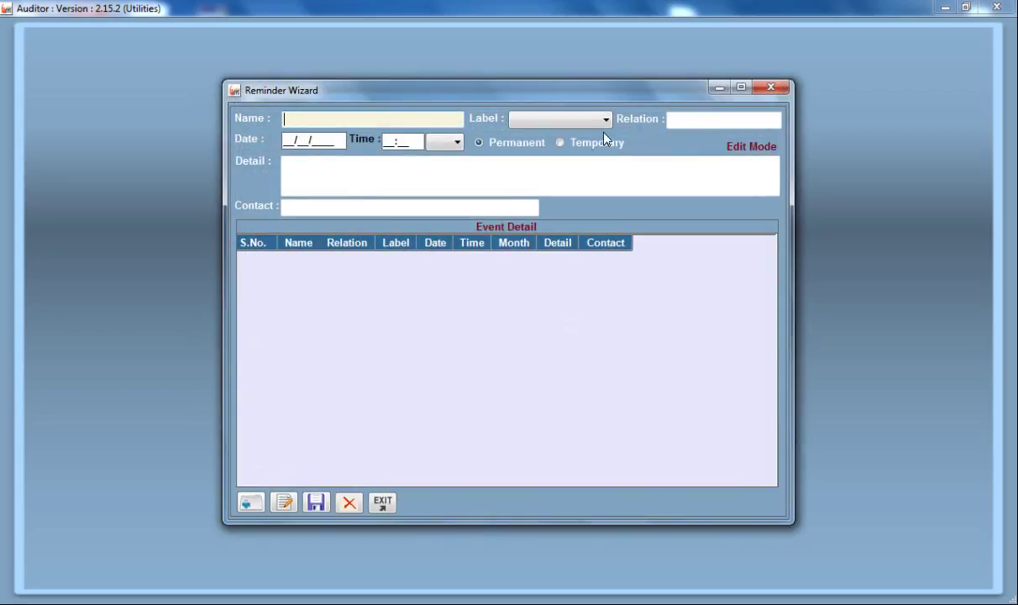
click(771, 87)
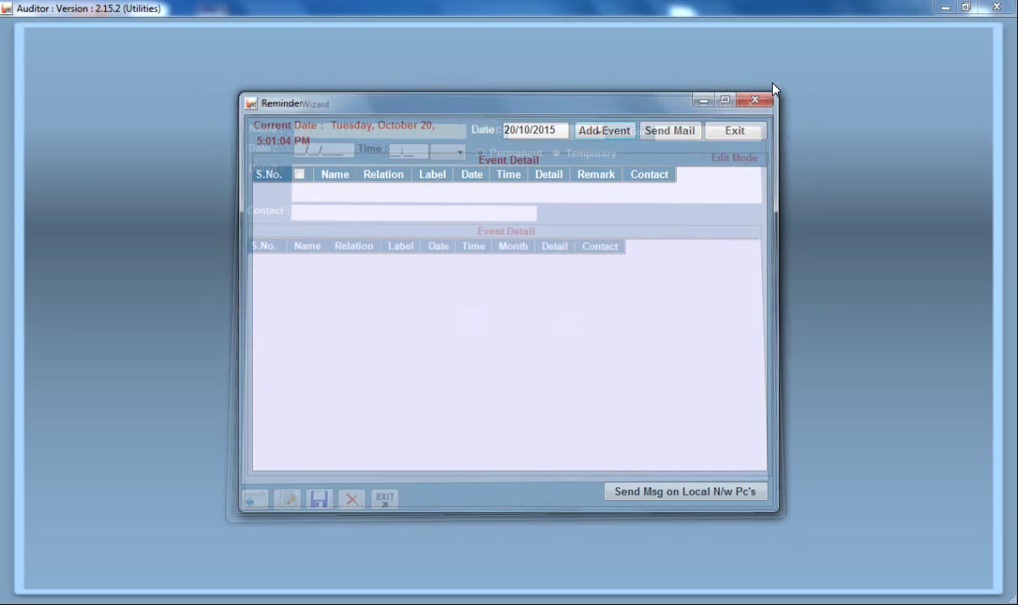
click(723, 131)
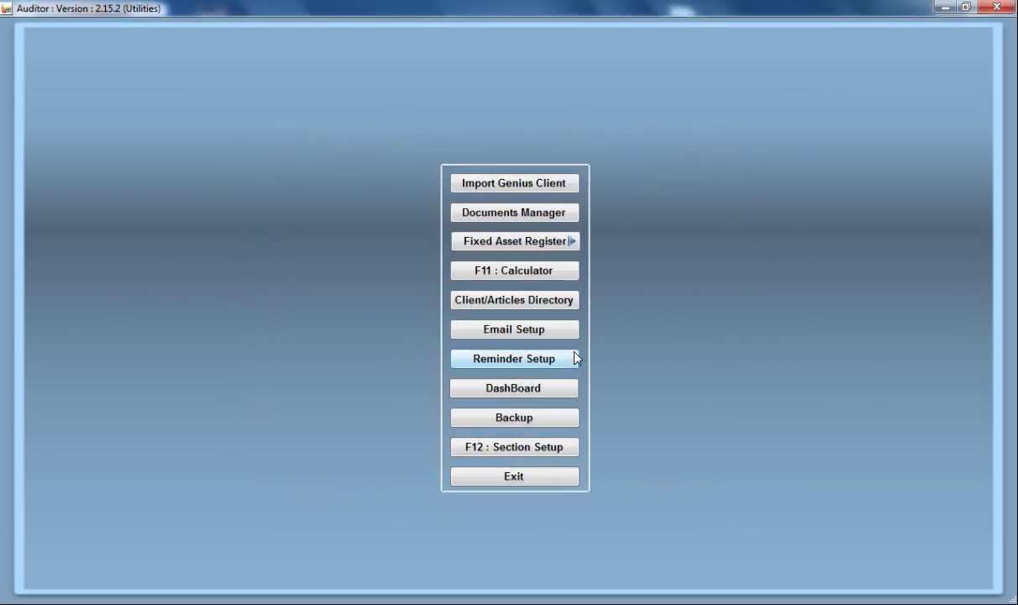
click(528, 477)
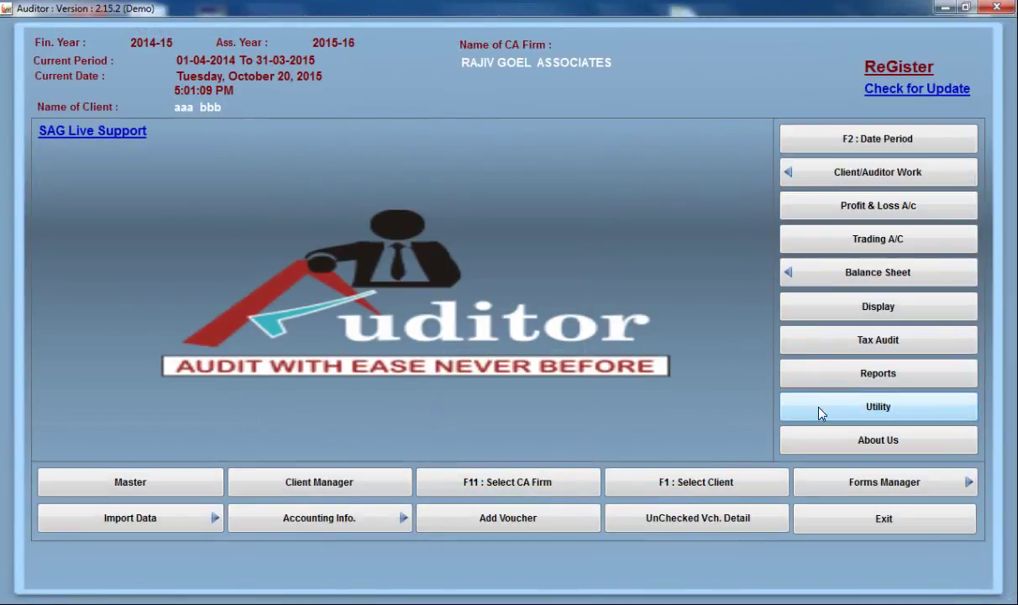
View the About Us information on the software's developer and close it
click(826, 439)
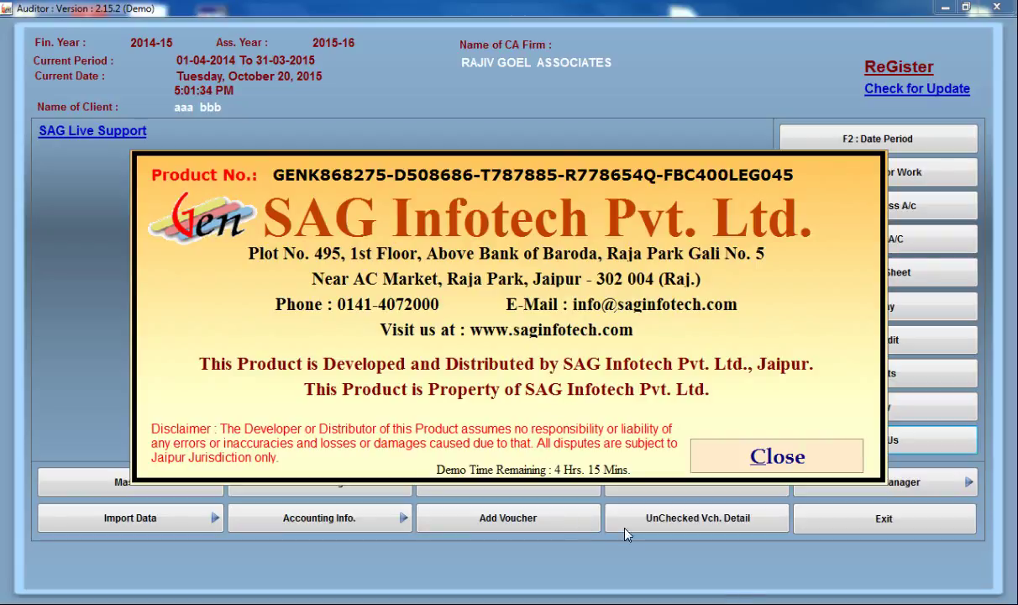
click(760, 454)
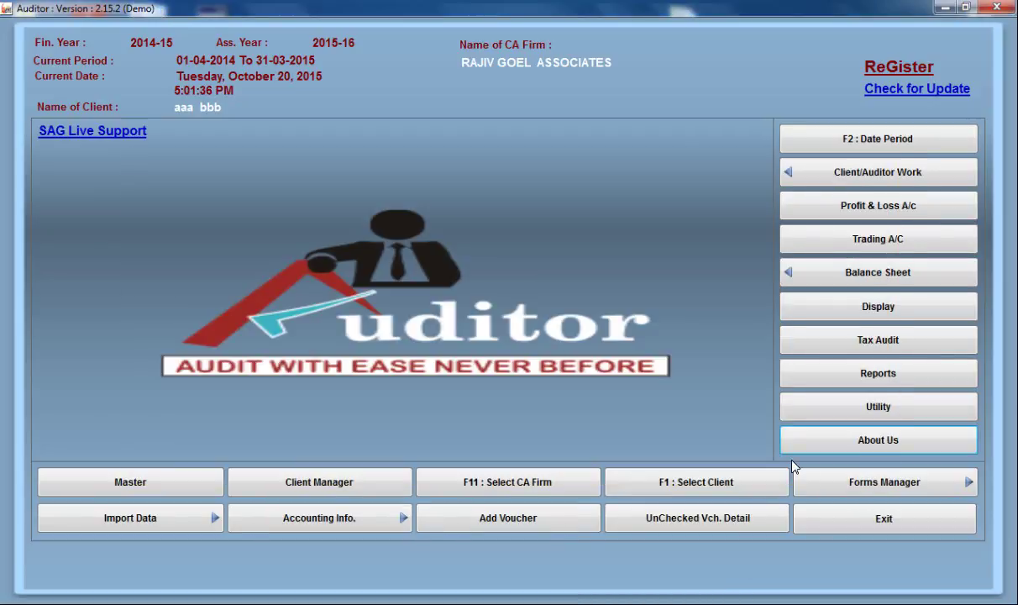
click(841, 604)
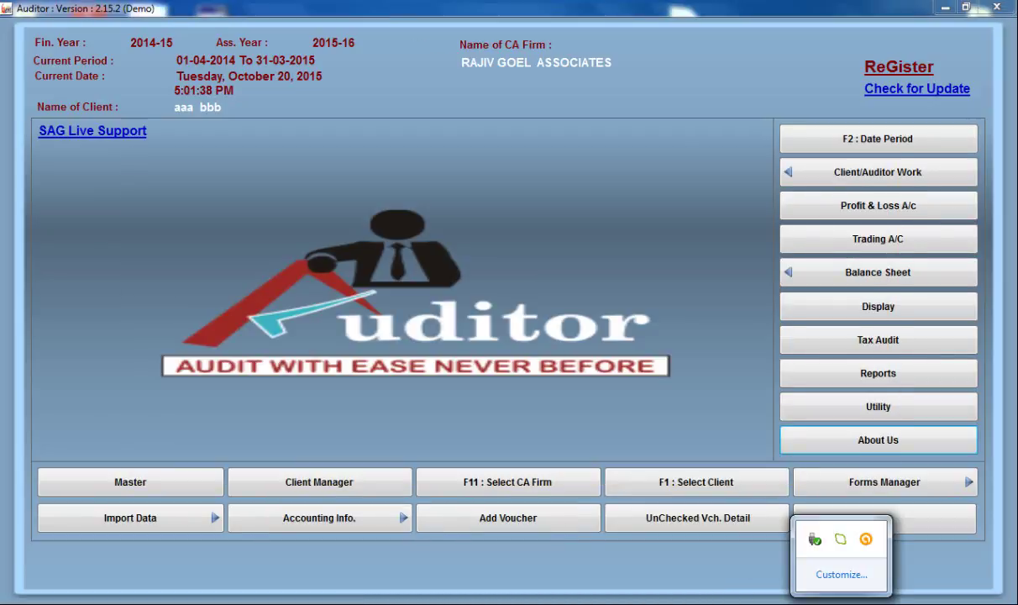